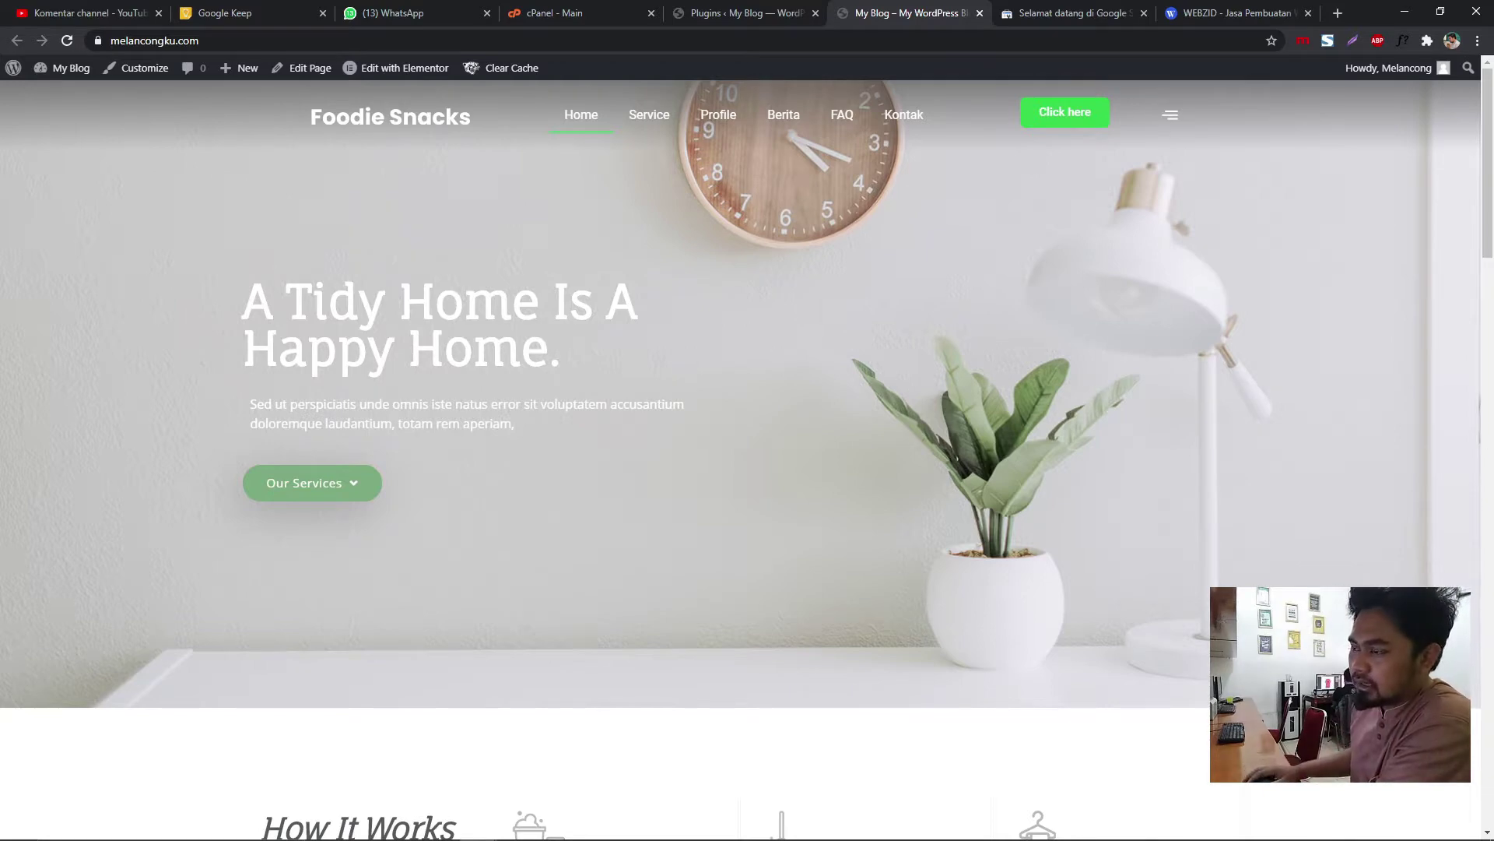
- Look over the WordPress site, its active plugins, the cPanel home page and Google Search Console
{"action": "left_click", "coordinate": [1080, 10]}
{"action": "left_click", "coordinate": [946, 9]}
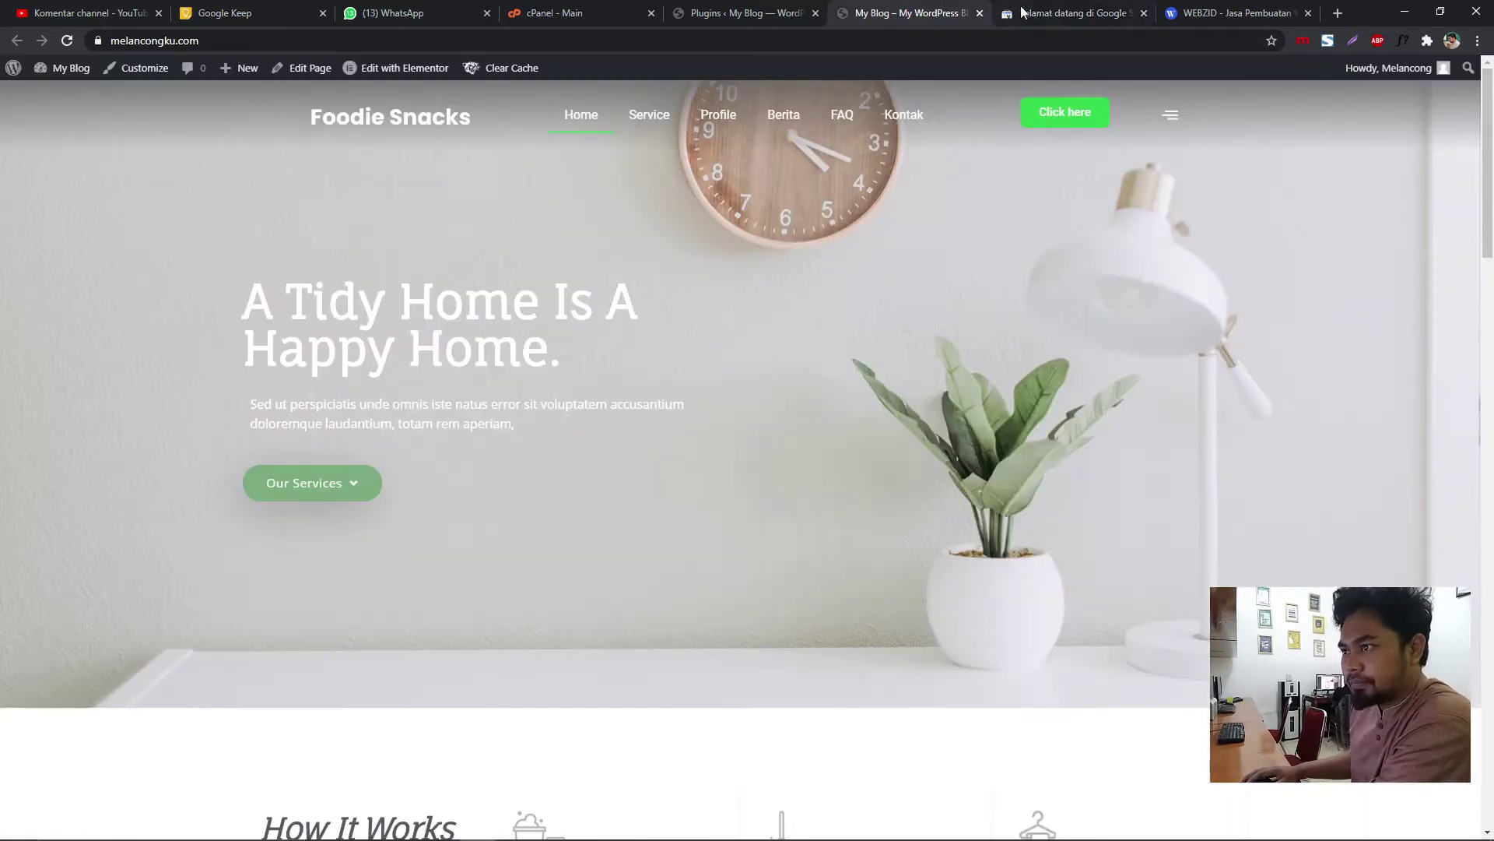
{"action": "left_click", "coordinate": [759, 9]}
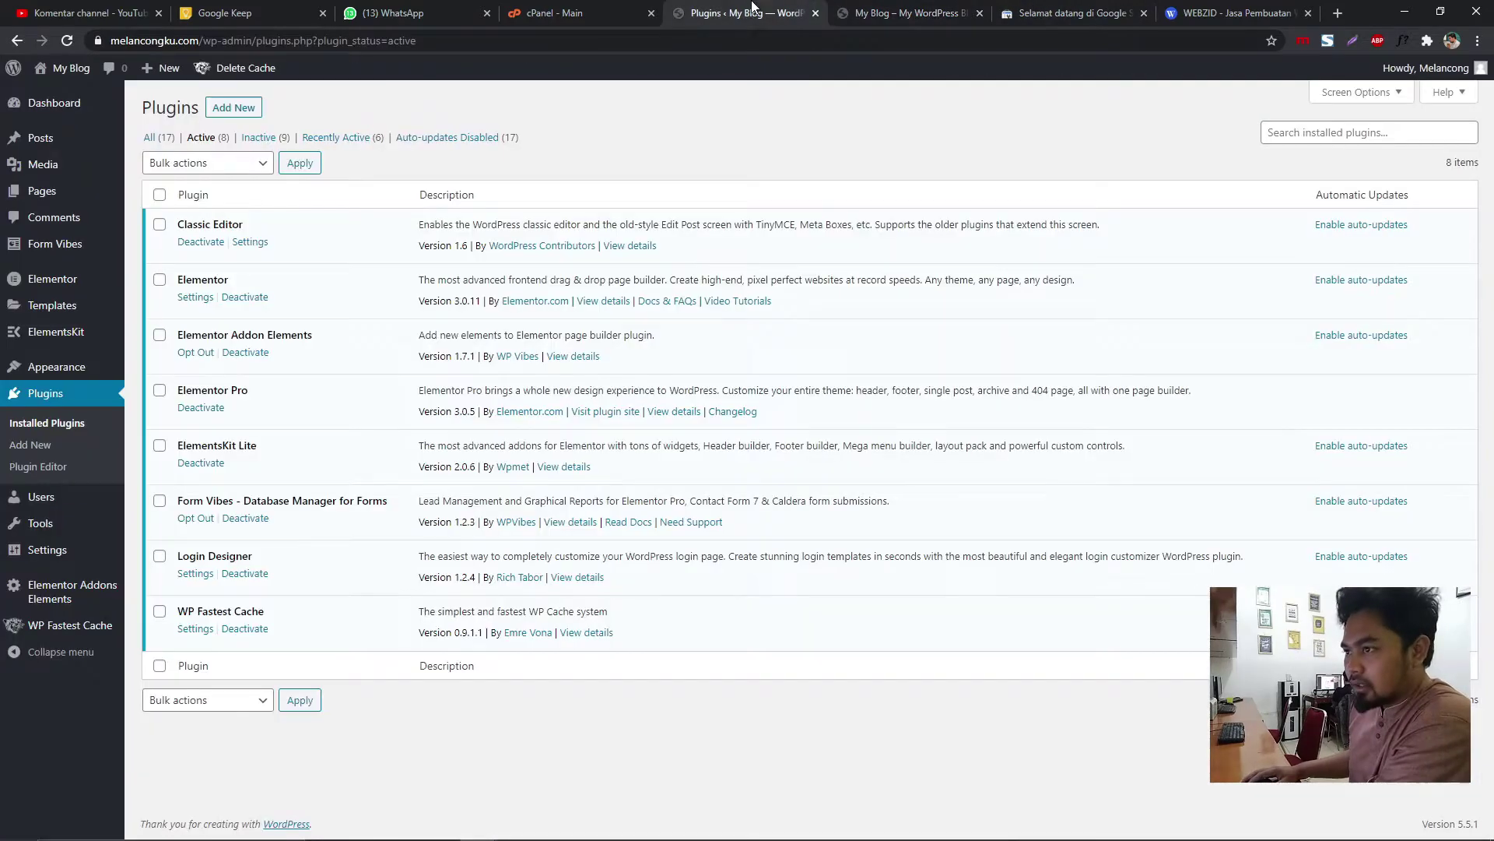
{"action": "left_click", "coordinate": [903, 8]}
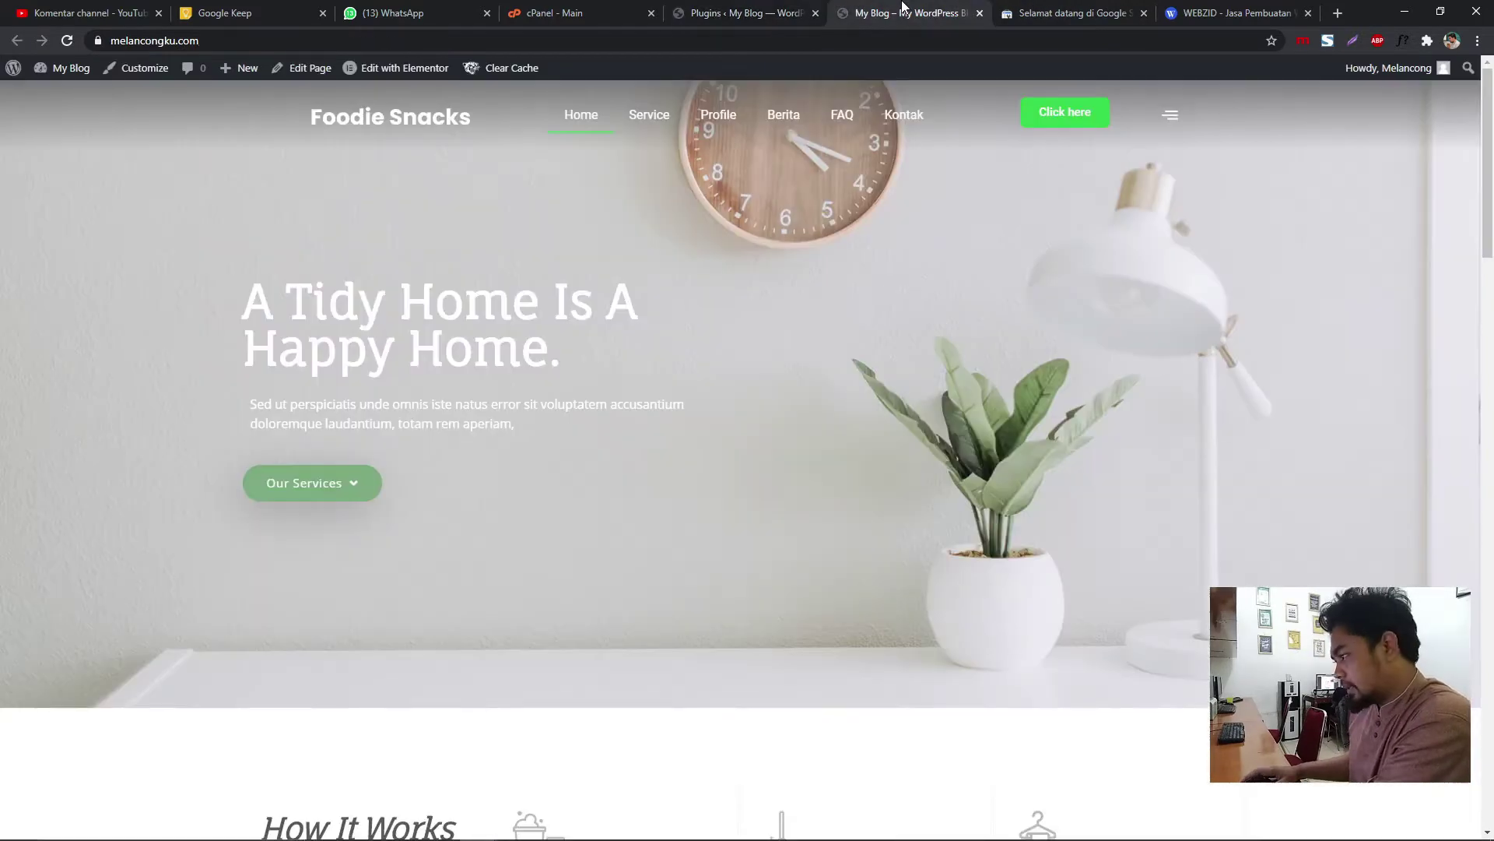
{"action": "left_click", "coordinate": [1045, 13]}
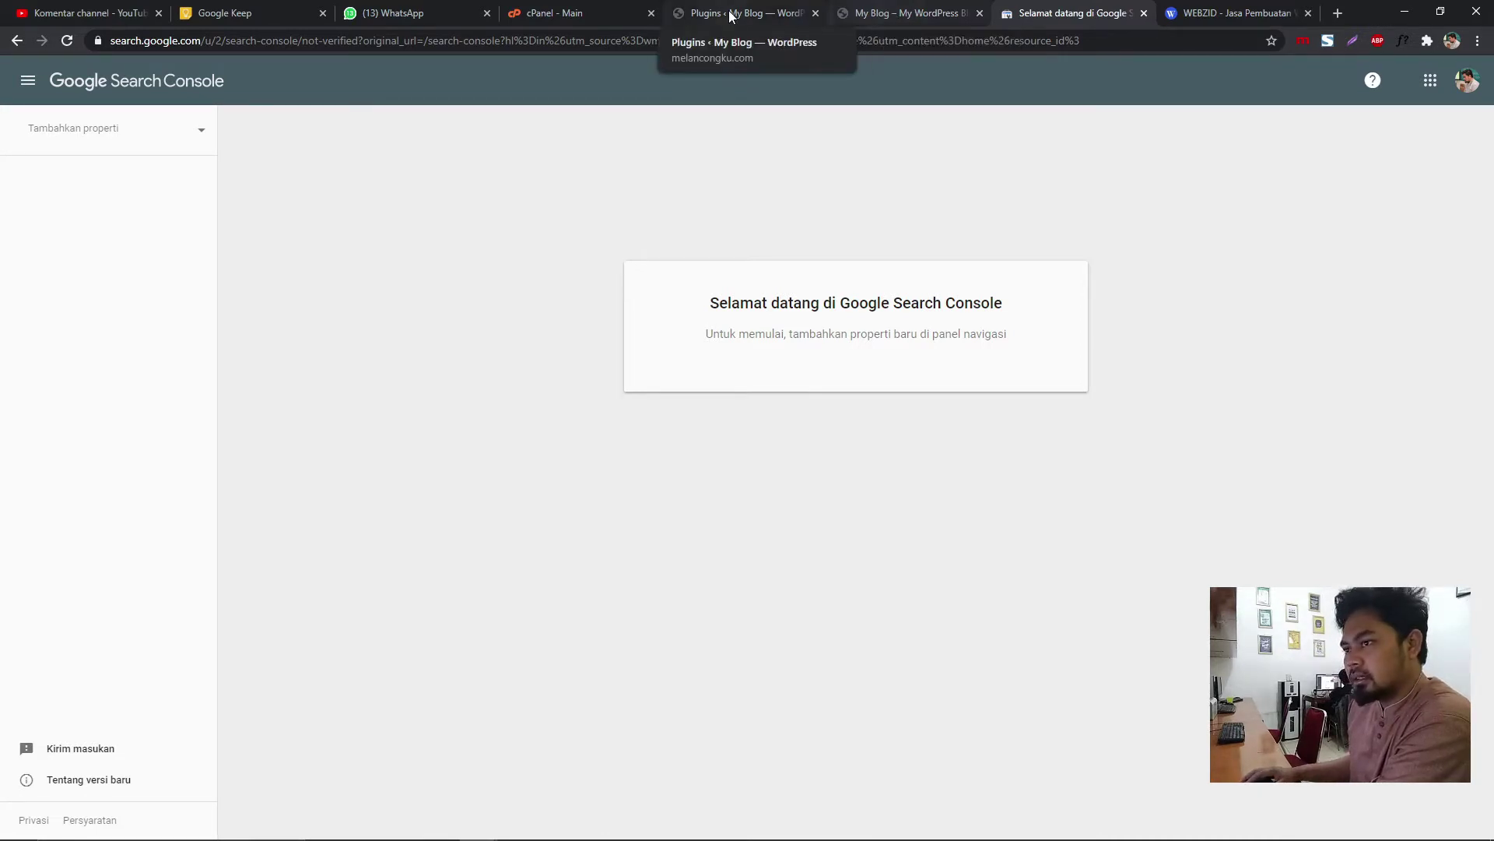
{"action": "left_click", "coordinate": [890, 14]}
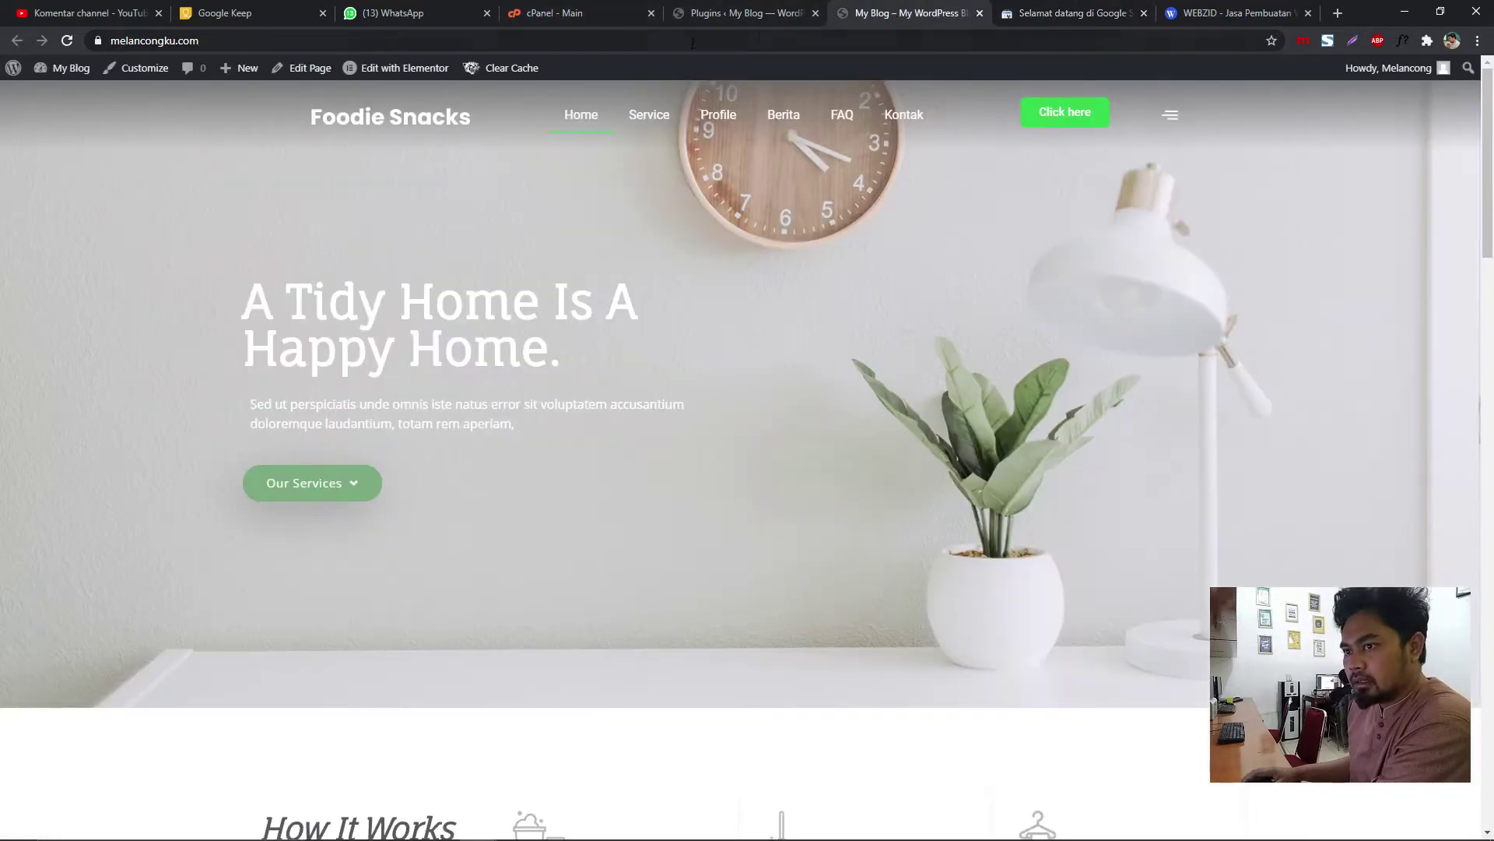
{"action": "left_click", "coordinate": [610, 8]}
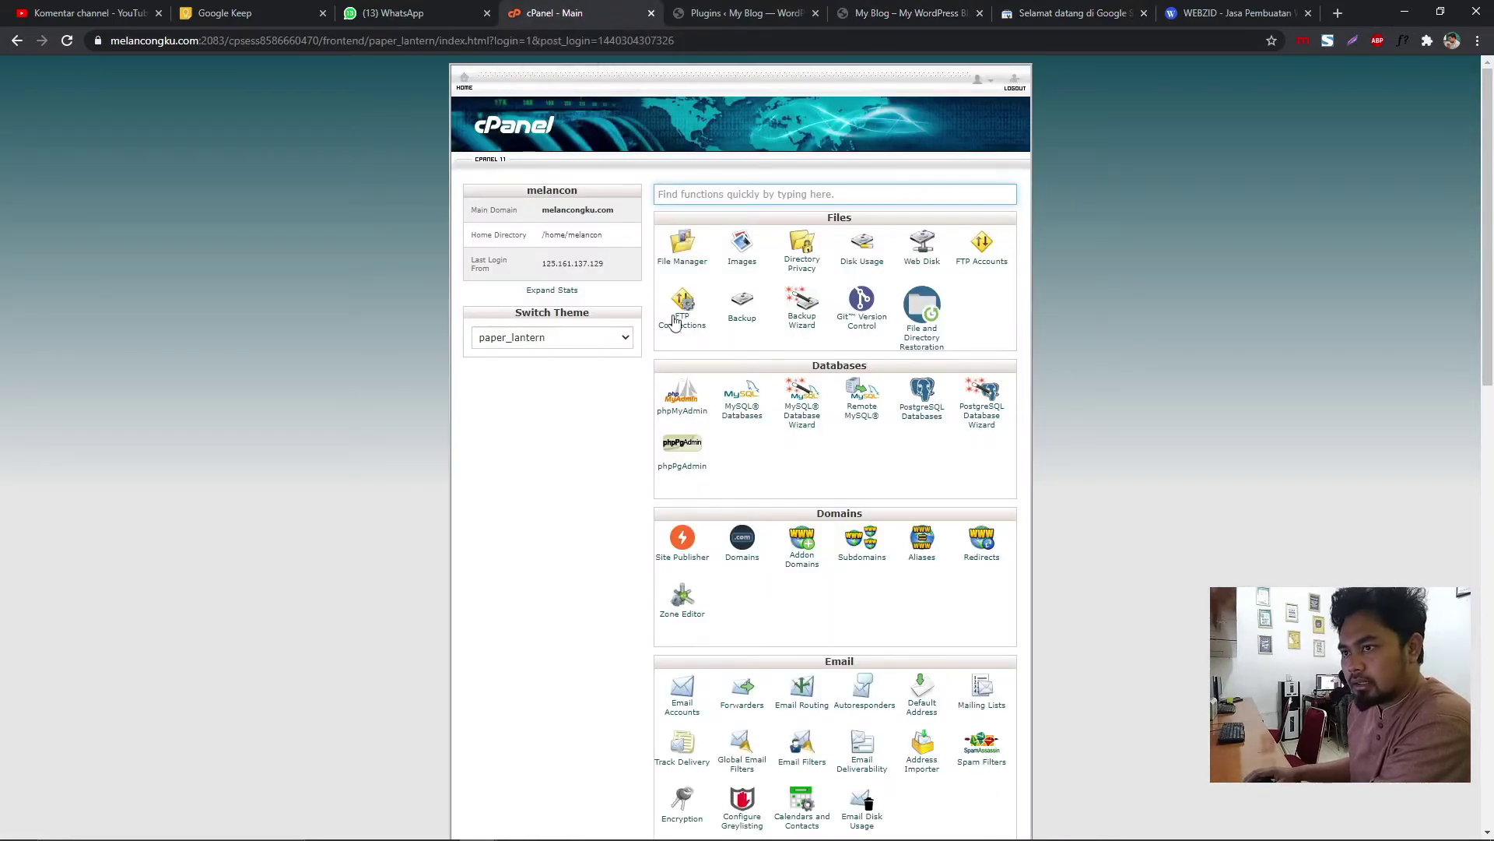
{"action": "scroll", "coordinate": [735, 377], "scroll_direction": "down", "scroll_amount": 3}
{"action": "scroll", "coordinate": [735, 377], "scroll_direction": "up", "scroll_amount": 3}
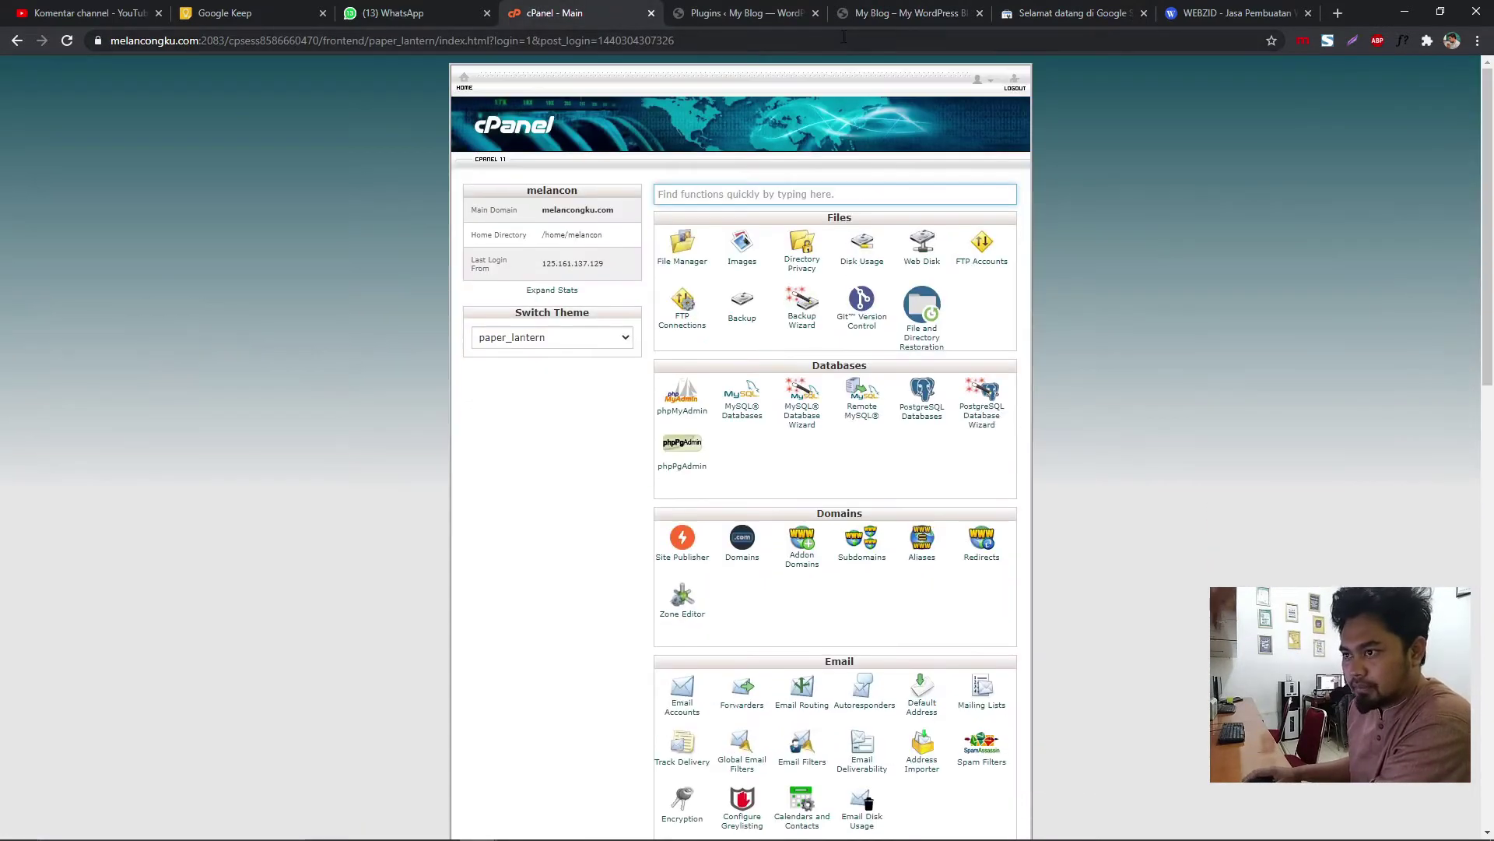
{"action": "left_click", "coordinate": [851, 22]}
{"action": "left_click", "coordinate": [576, 9]}
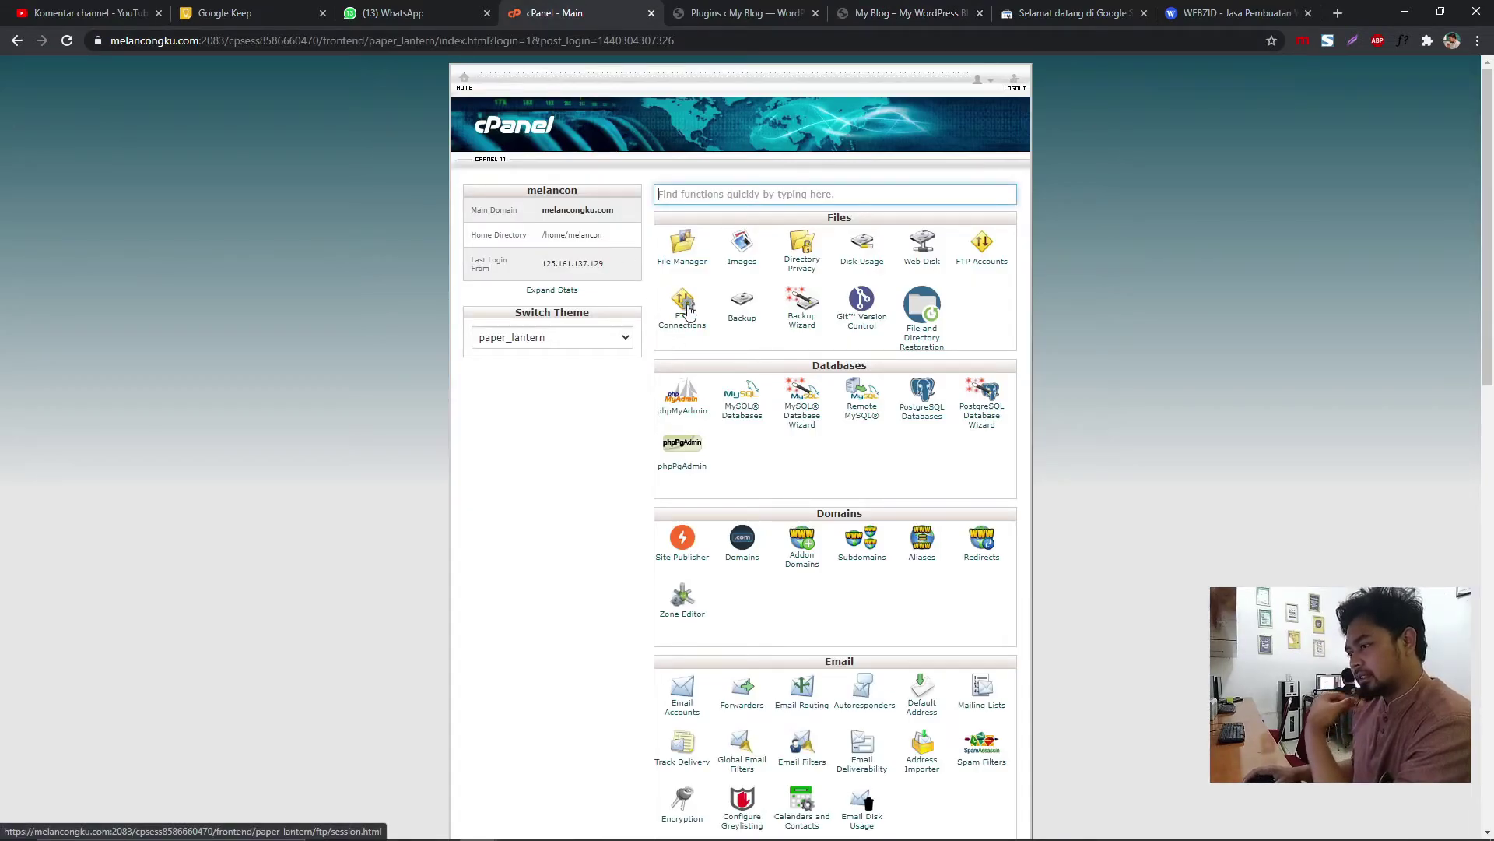
{"action": "left_click", "coordinate": [951, 9]}
{"action": "left_click", "coordinate": [1089, 9]}
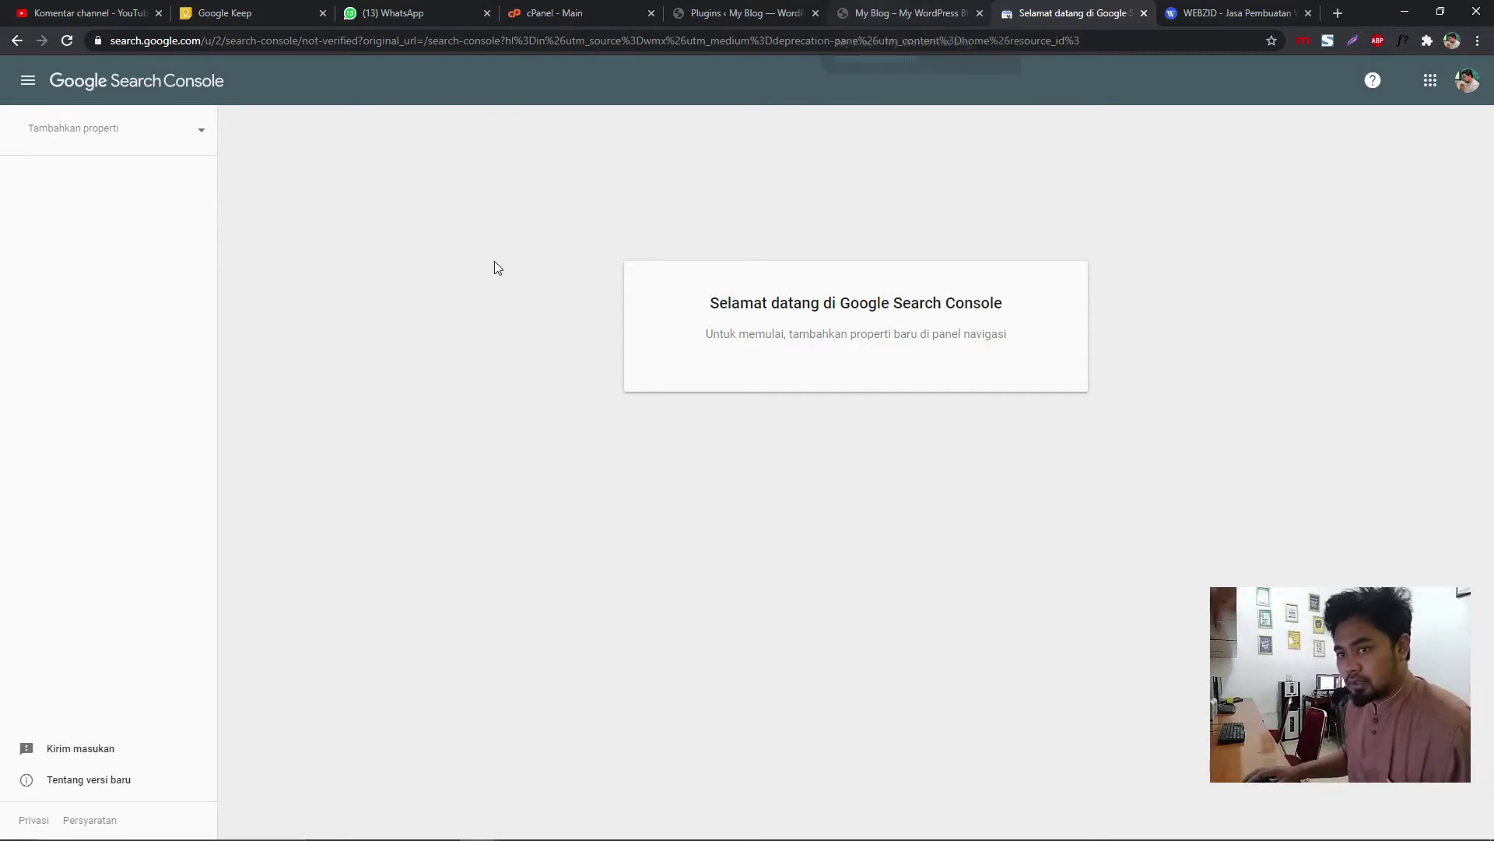
{"action": "left_click", "coordinate": [181, 132]}
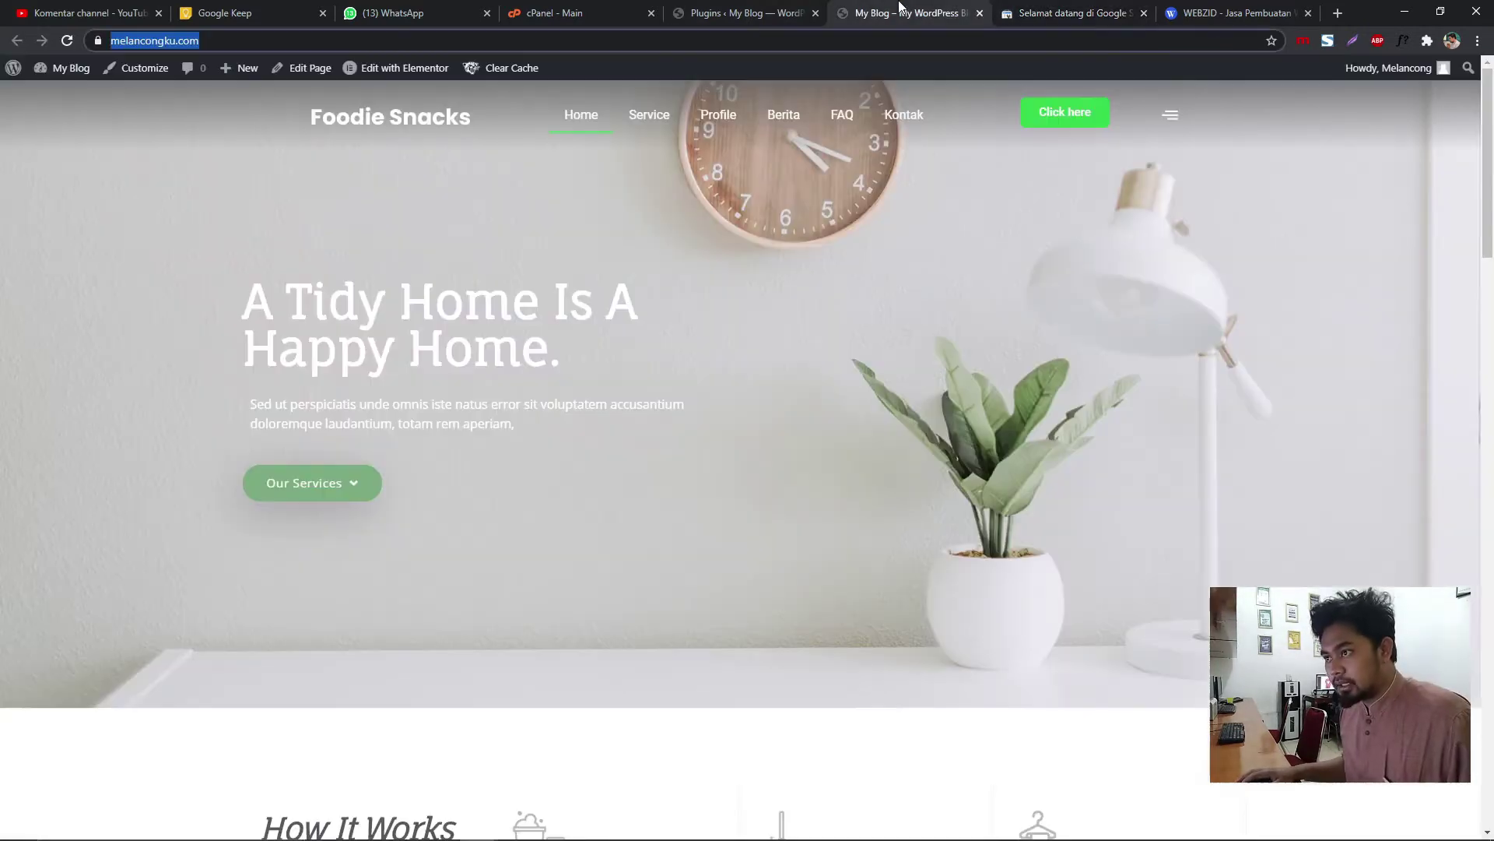
{"action": "left_click", "coordinate": [907, 13]}
{"action": "left_click", "coordinate": [280, 41]}
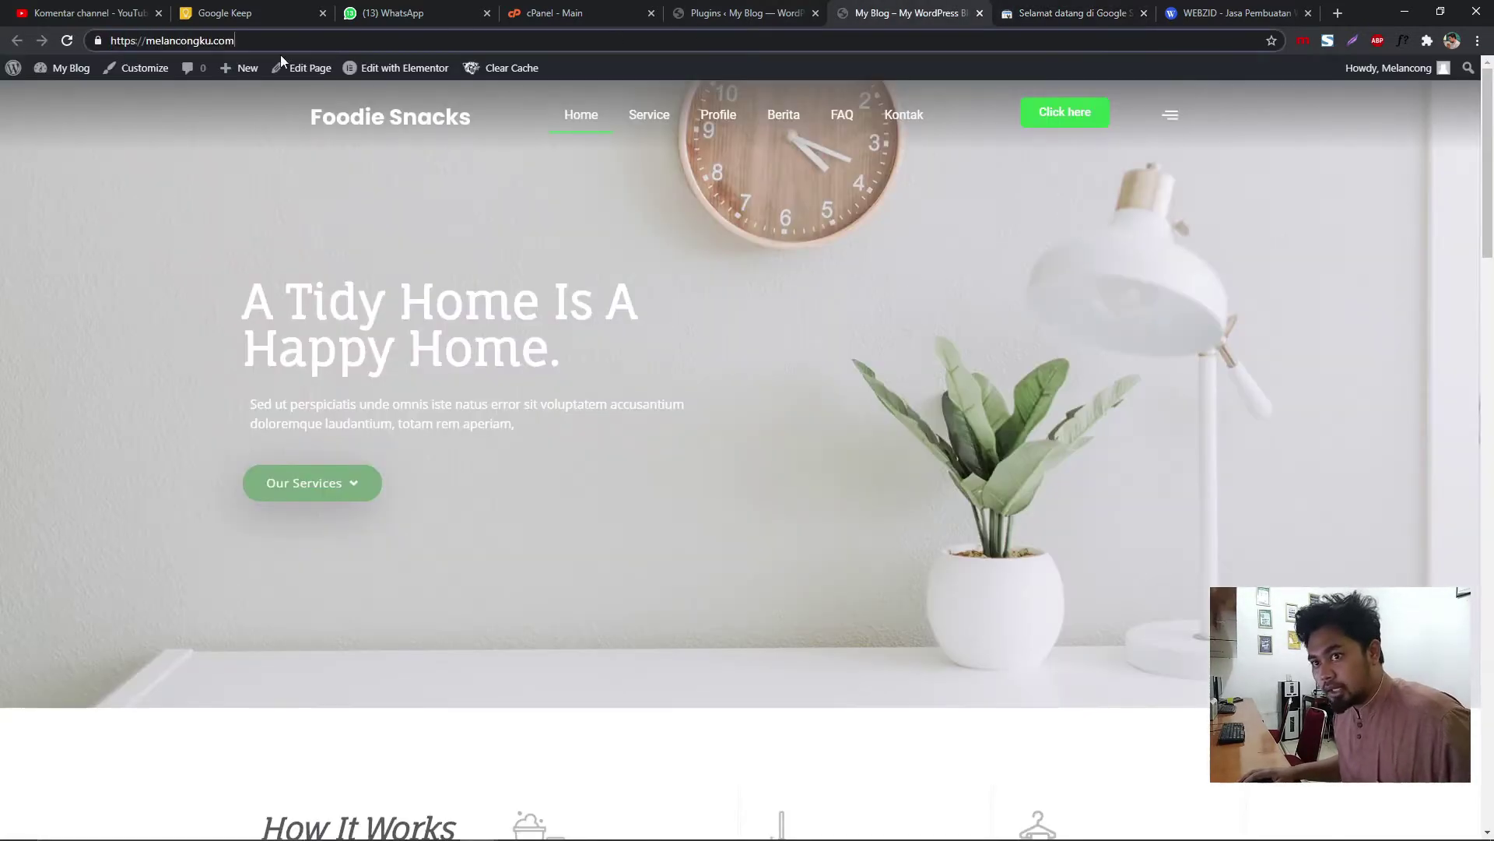
{"action": "left_click_drag", "start_coordinate": [235, 45], "coordinate": [110, 58]}
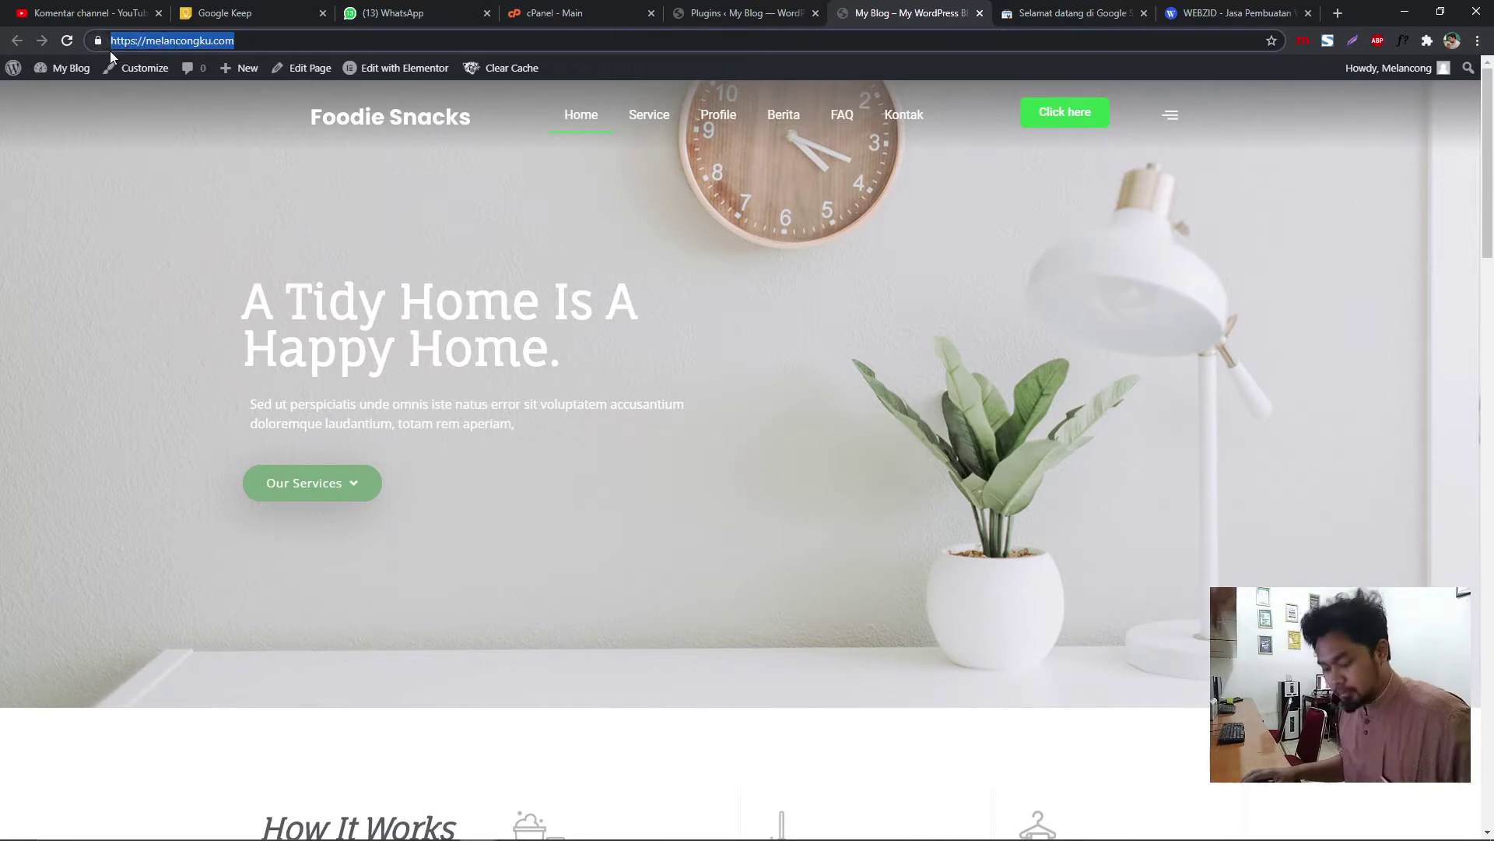
{"action": "left_click", "coordinate": [1065, 13]}
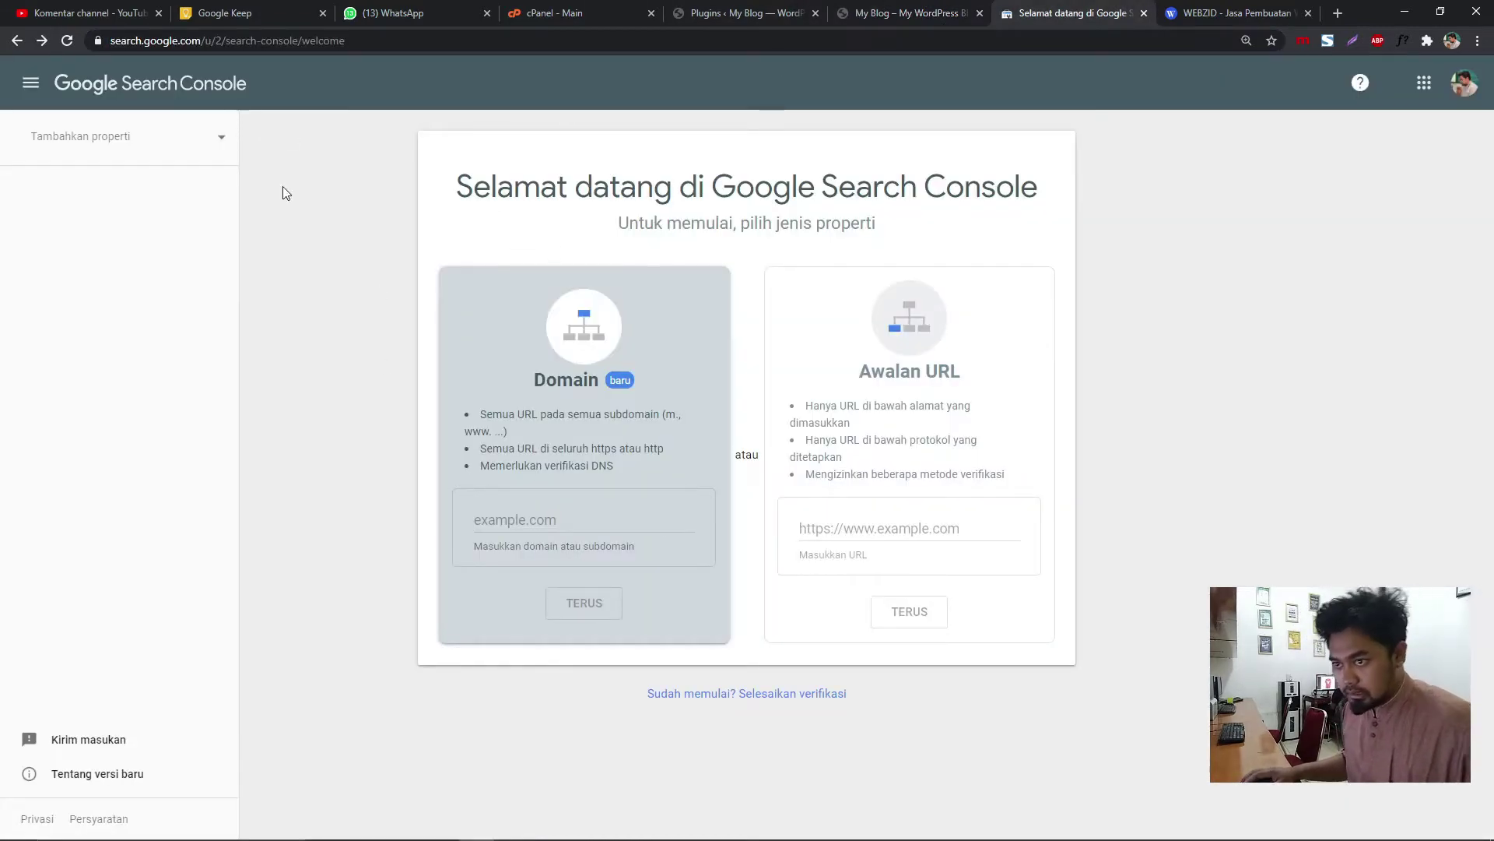
{"action": "left_click", "coordinate": [183, 141]}
{"action": "left_click", "coordinate": [159, 238]}
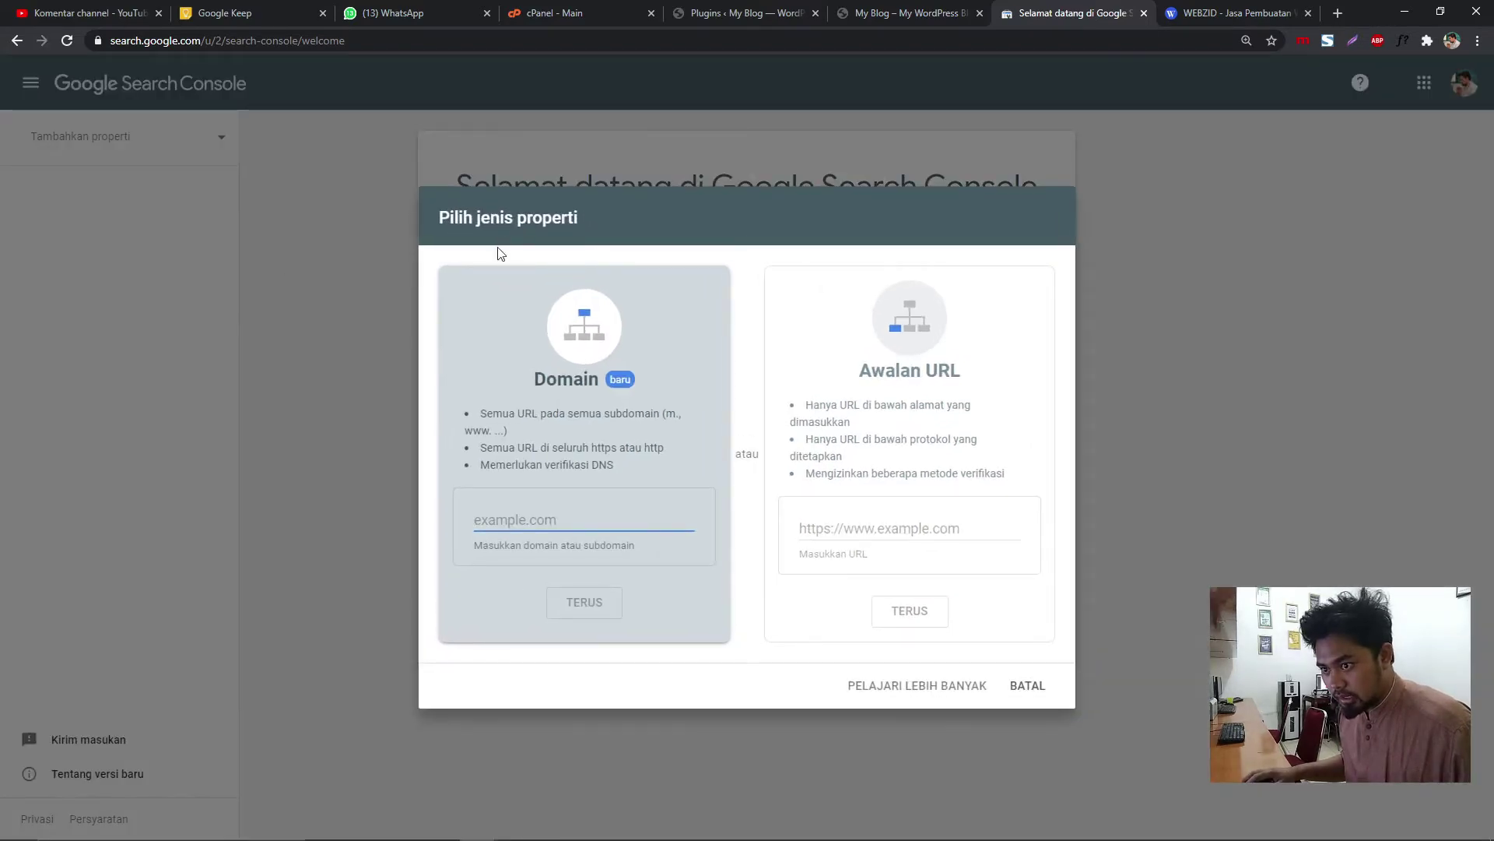
{"action": "left_click", "coordinate": [408, 222]}
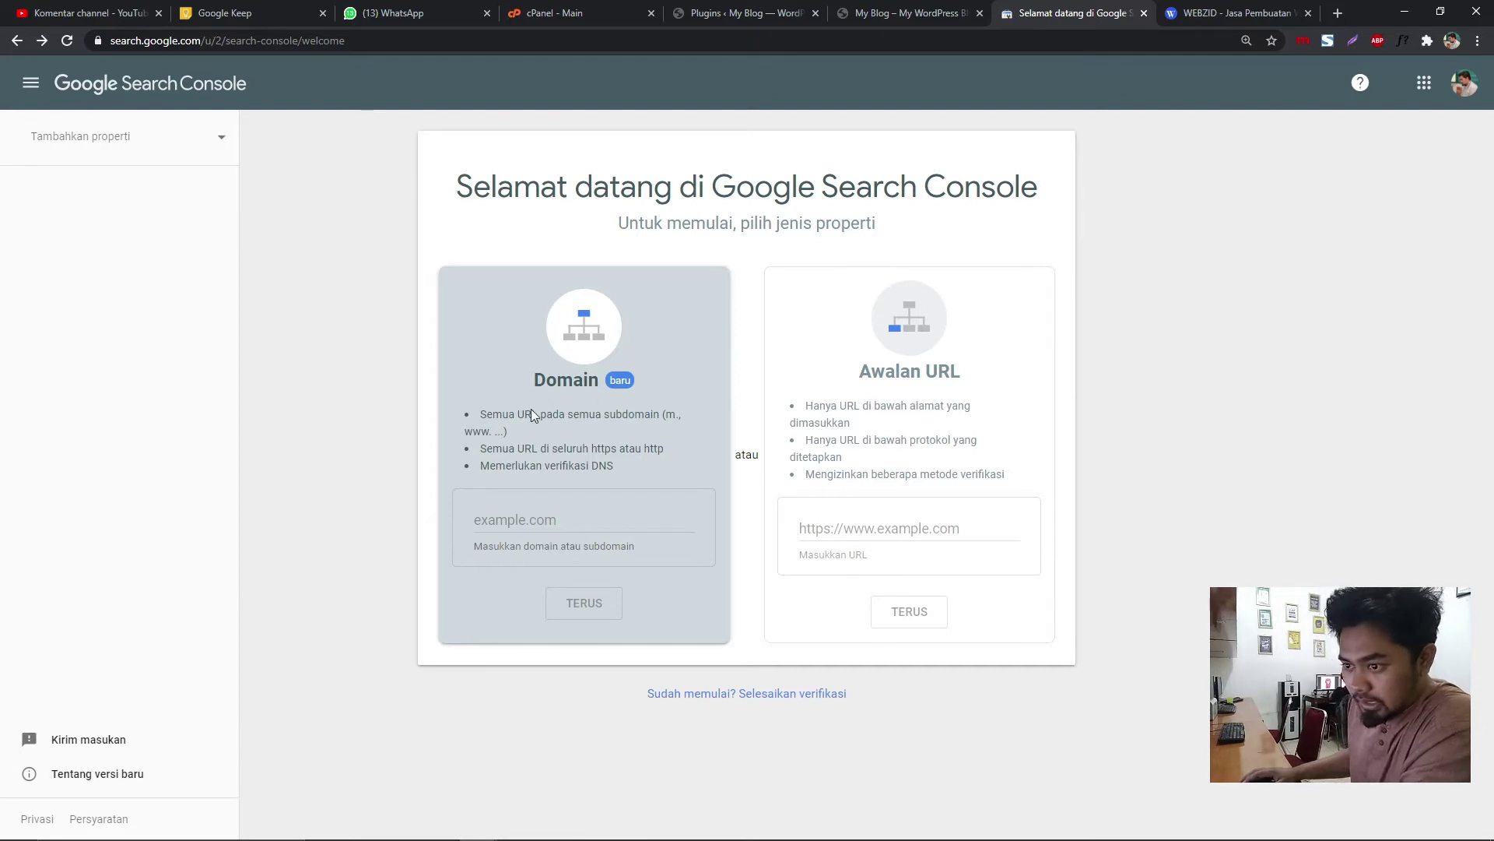
{"action": "left_click", "coordinate": [540, 522]}
{"action": "type", "text": "https://metancongku.com/"}
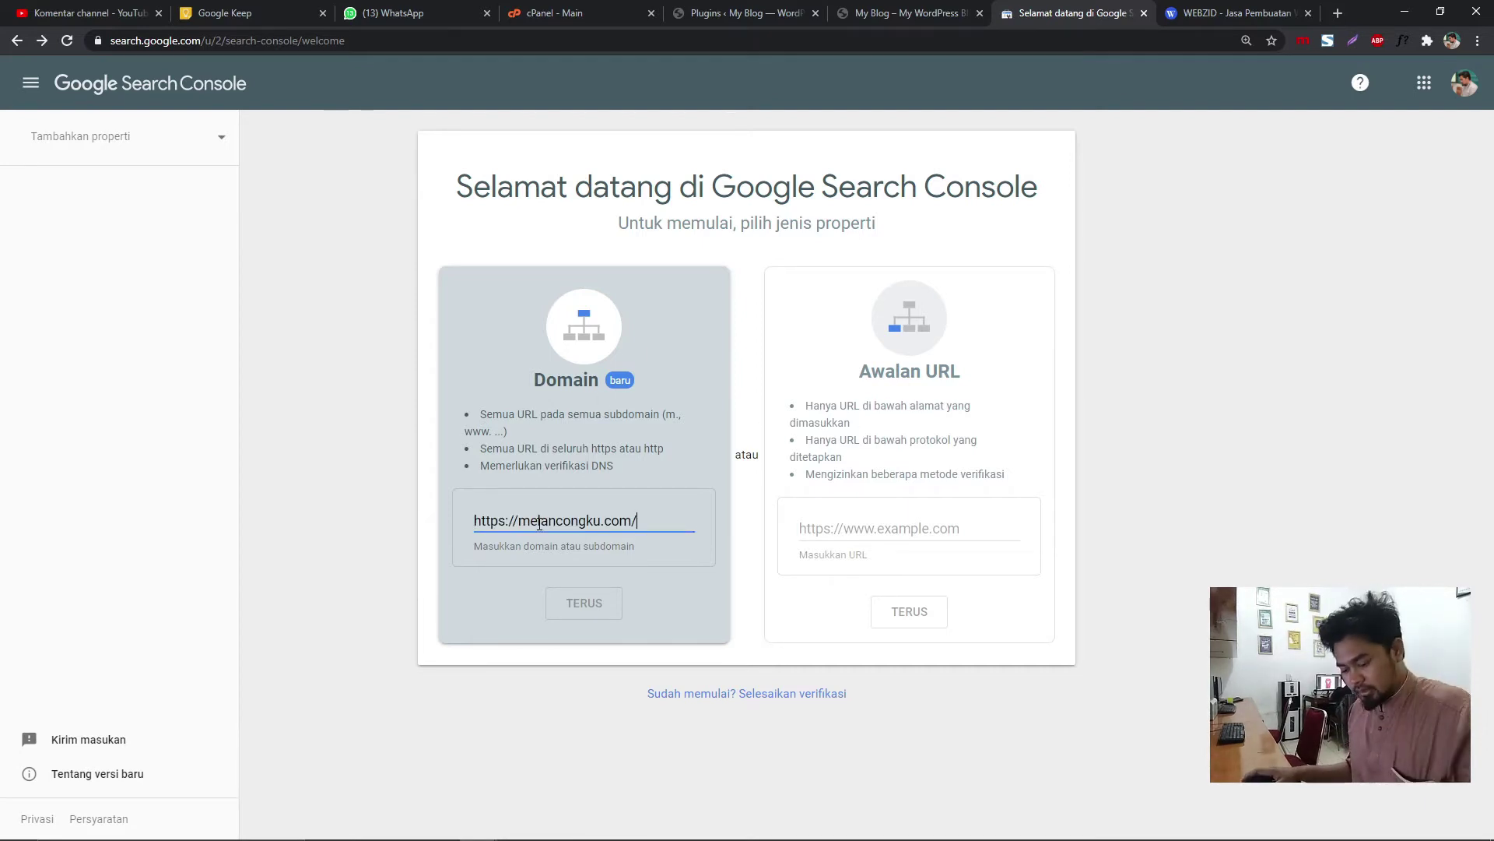
{"action": "left_click", "coordinate": [643, 518]}
{"action": "key", "text": "BackSpace"}
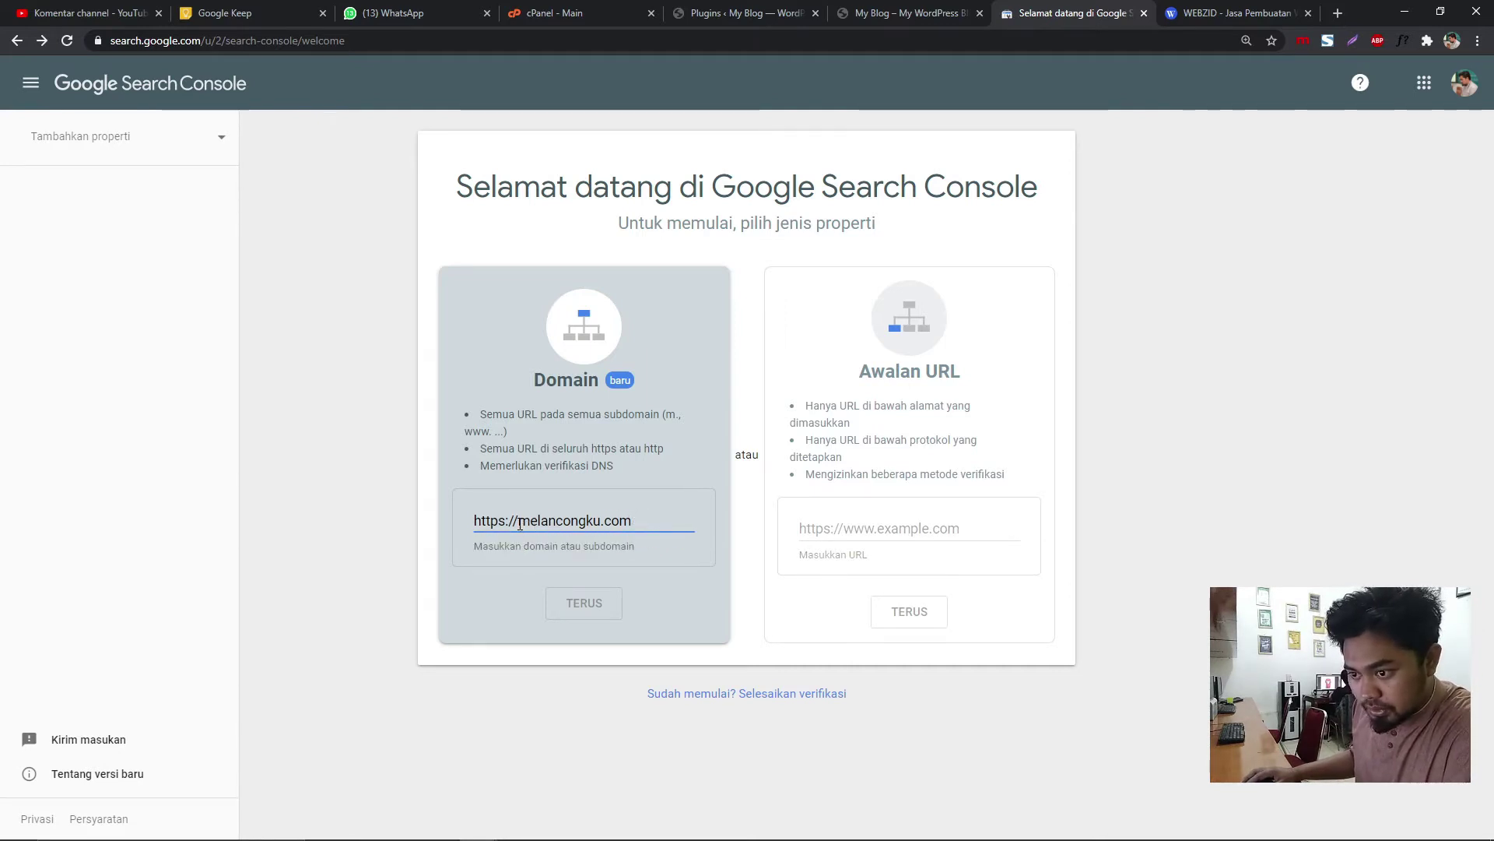
{"action": "left_click_drag", "start_coordinate": [519, 522], "coordinate": [462, 524]}
{"action": "key", "text": "BackSpace"}
{"action": "left_click", "coordinate": [591, 607]}
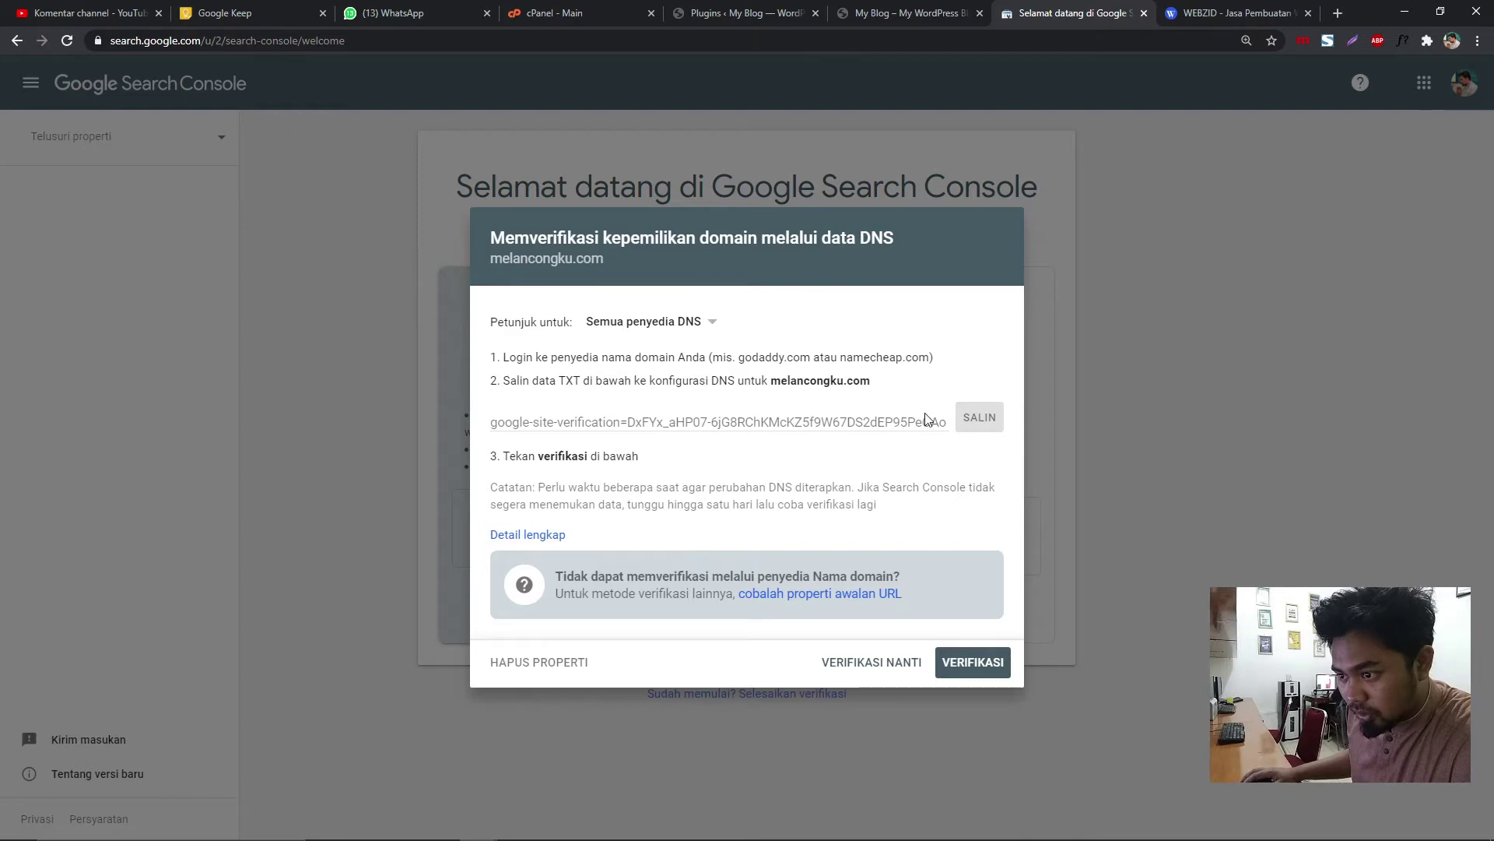
- Copy the Google site verification TXT record for the domain and switch to cPanel
{"action": "left_click", "coordinate": [985, 432]}
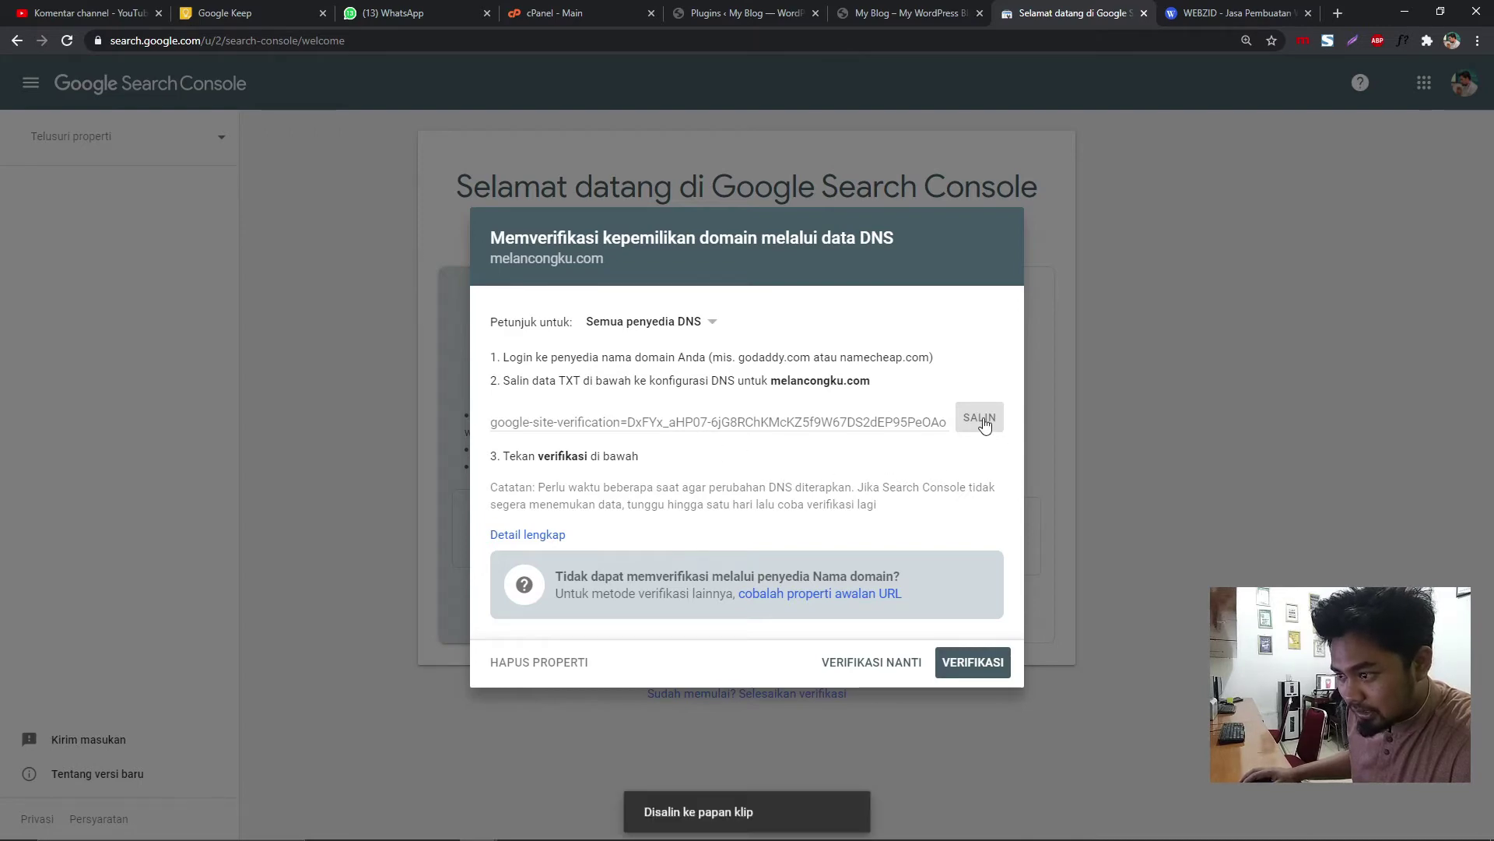
{"action": "left_click", "coordinate": [913, 9]}
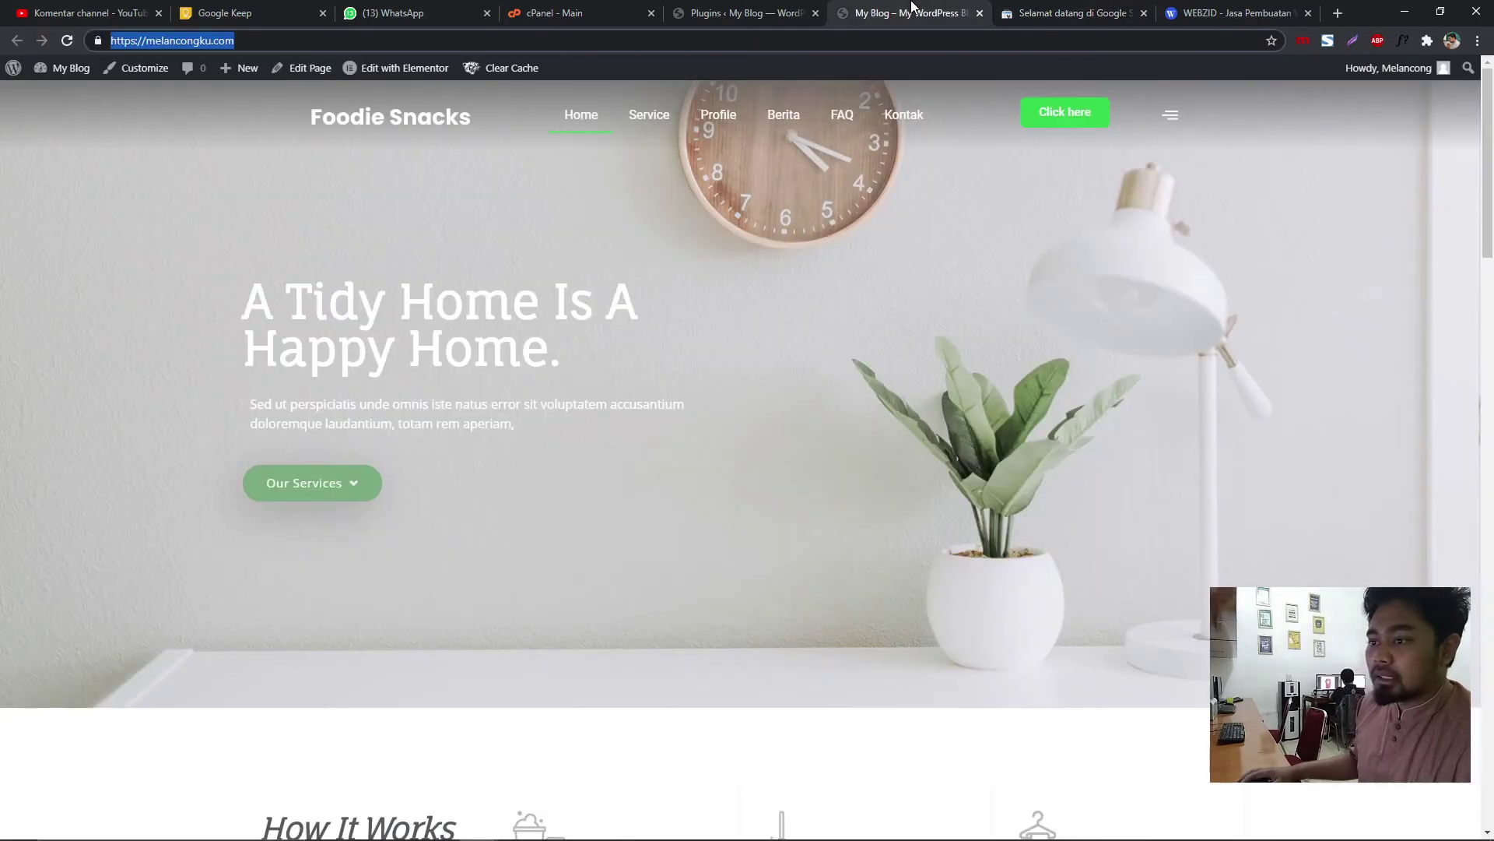
{"action": "left_click", "coordinate": [761, 11]}
{"action": "left_click", "coordinate": [587, 9]}
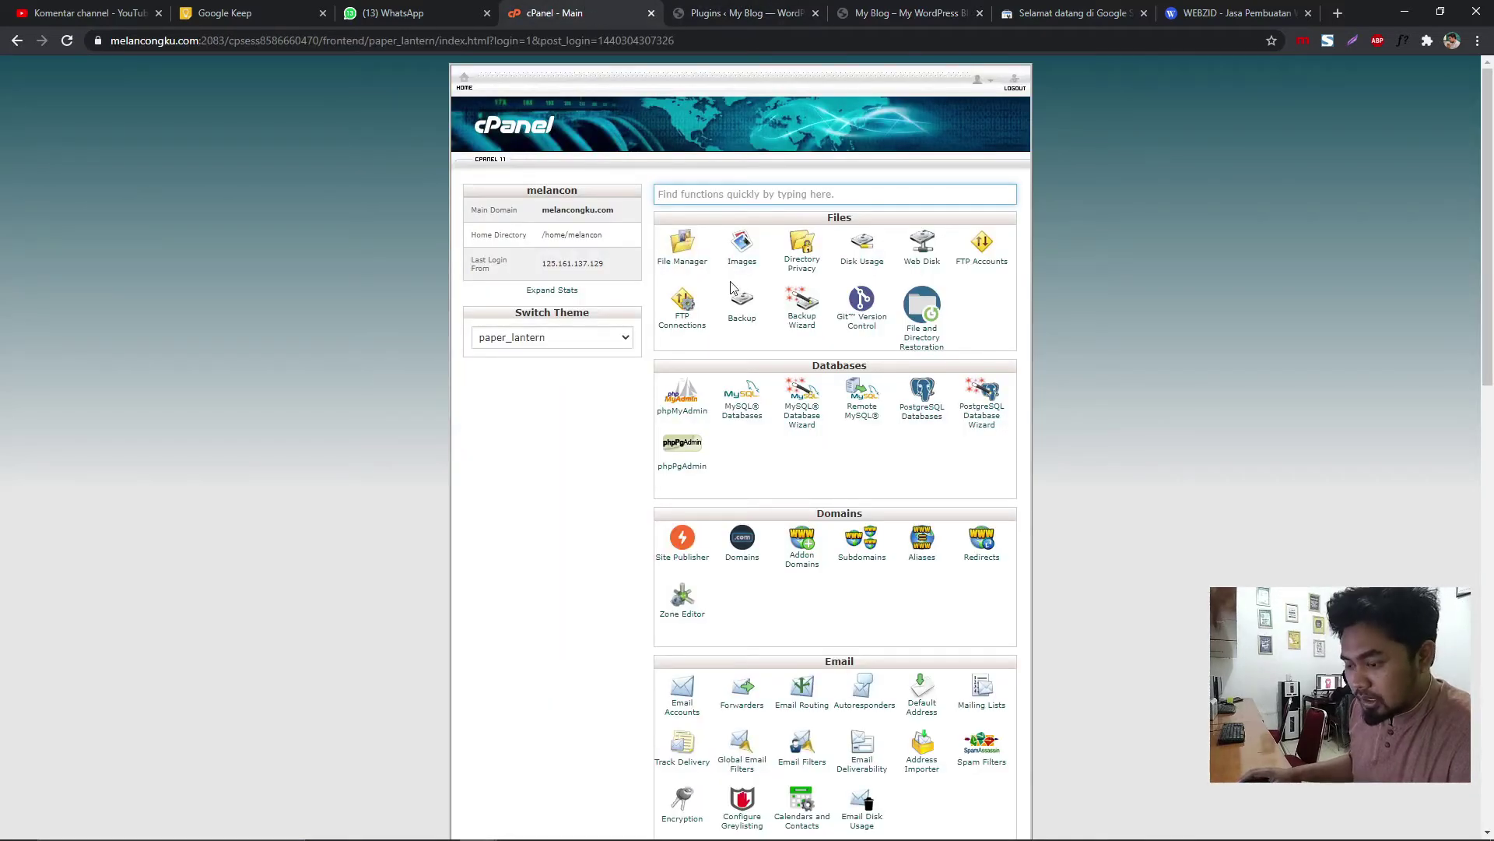
- Open the Zone Editor from the Domains section, signing back in to cPanel with the saved credentials
{"action": "scroll", "coordinate": [784, 365], "scroll_direction": "down", "scroll_amount": 2}
{"action": "scroll", "coordinate": [687, 443], "scroll_direction": "up", "scroll_amount": 1}
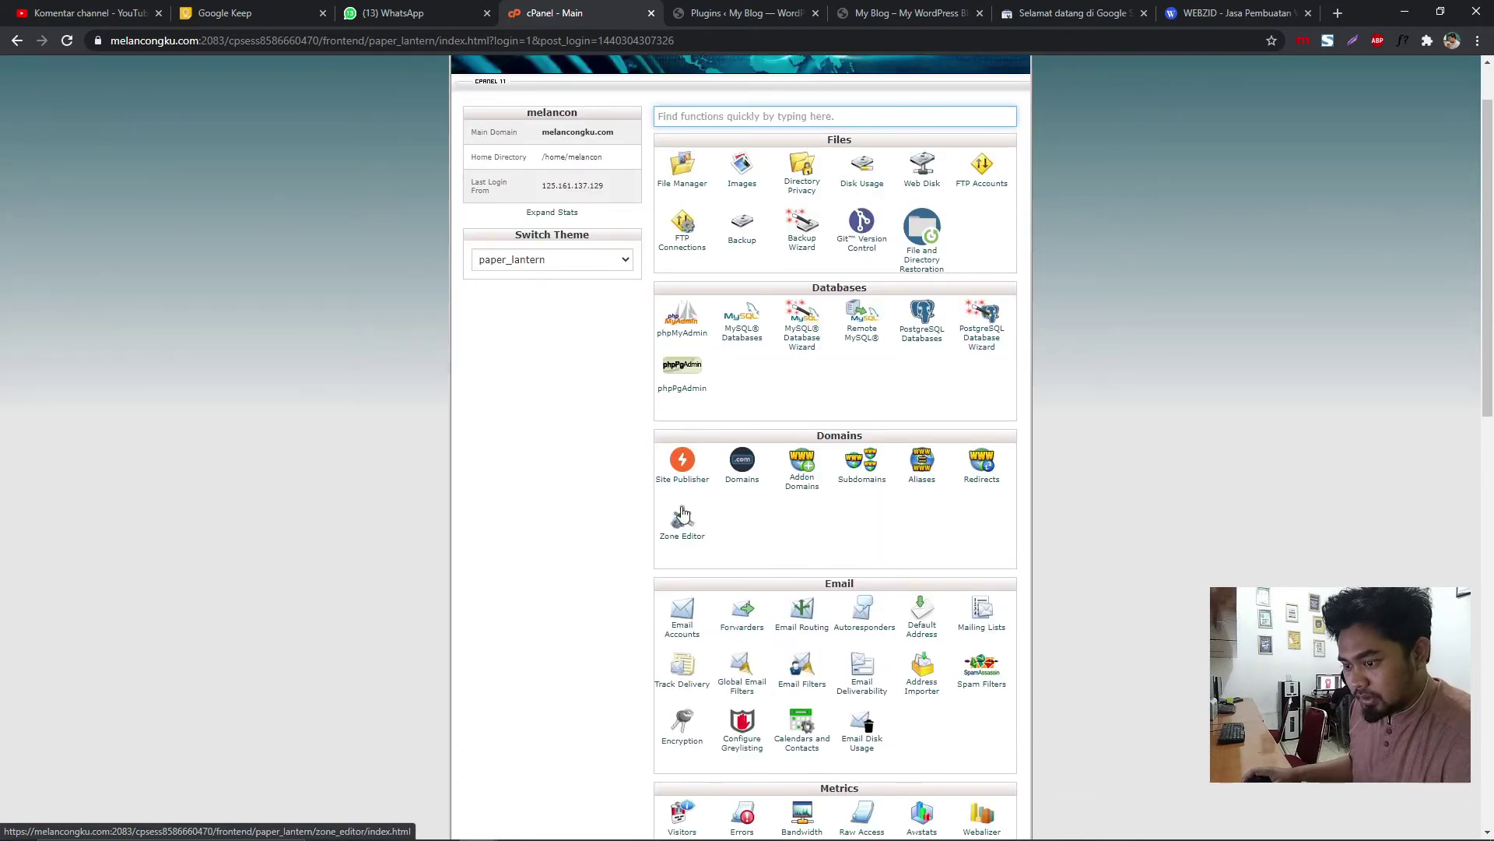
{"action": "key", "text": "ctrl+plus"}
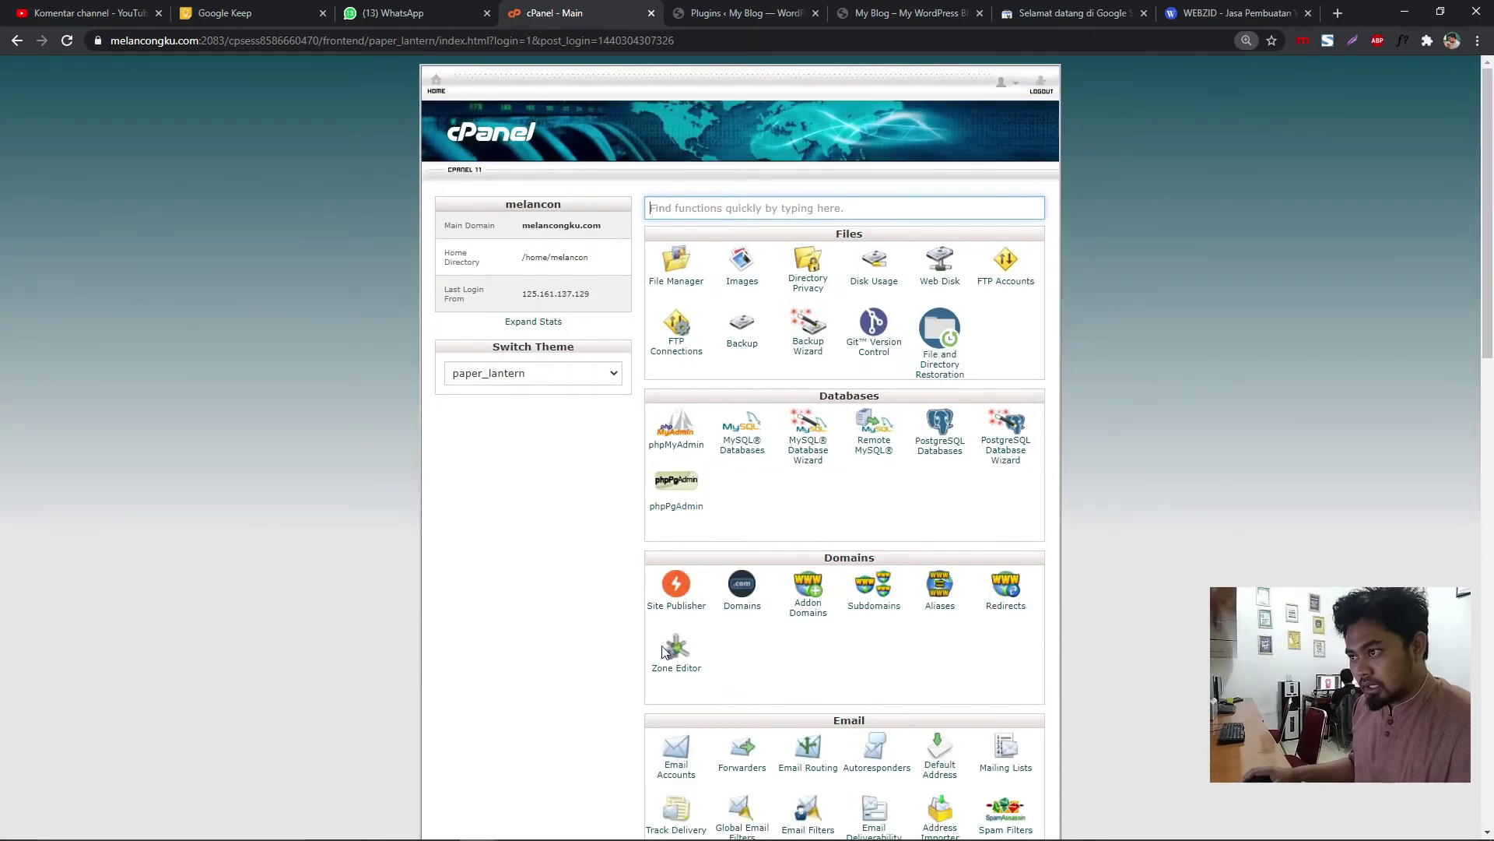
{"action": "key", "text": "ctrl+plus"}
{"action": "scroll", "coordinate": [664, 653], "scroll_direction": "down", "scroll_amount": 2}
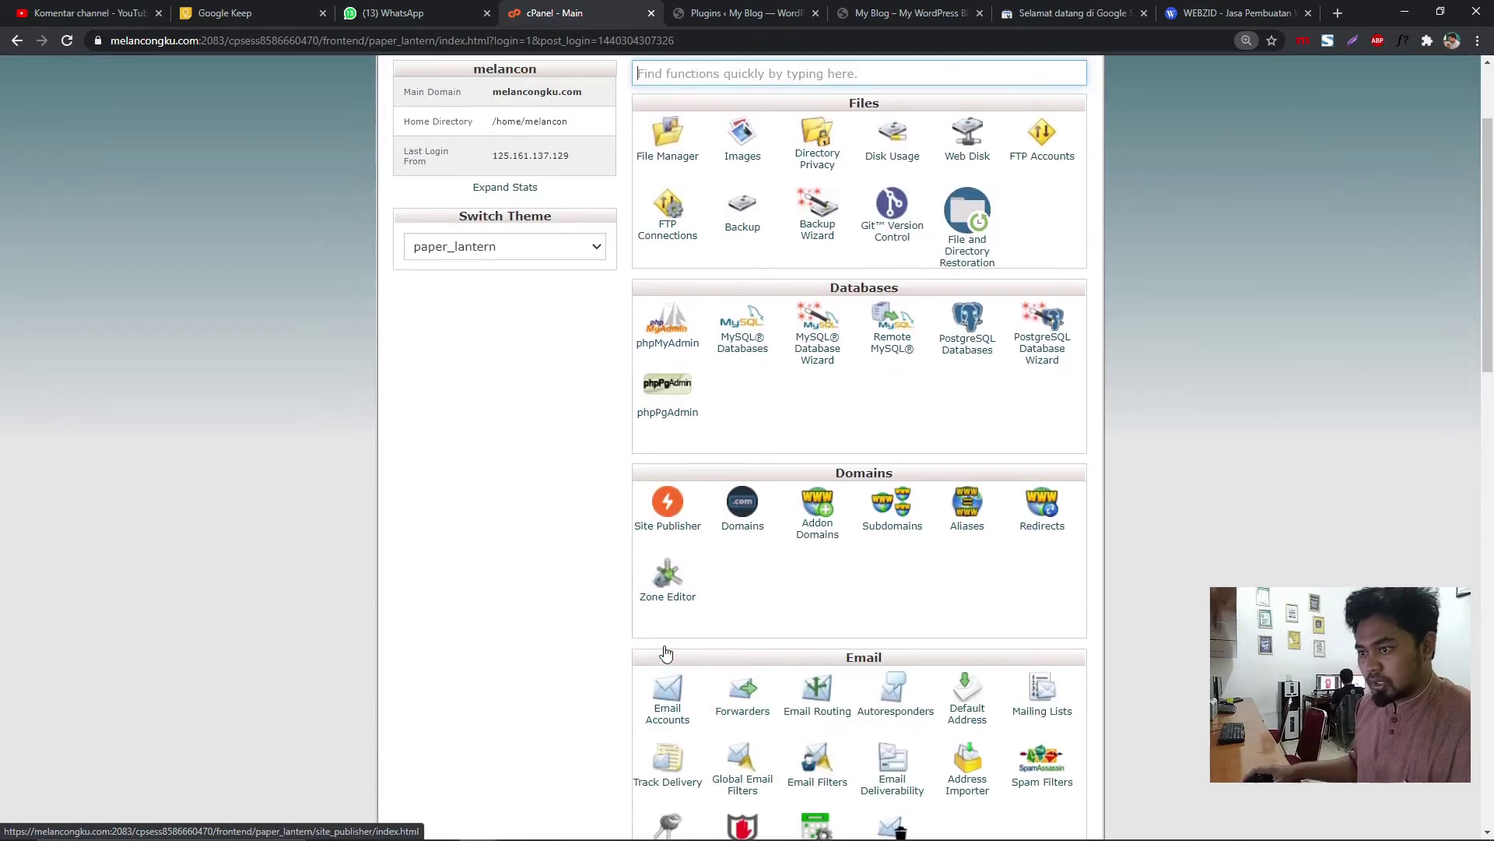
{"action": "scroll", "coordinate": [666, 652], "scroll_direction": "down", "scroll_amount": 2}
{"action": "left_click", "coordinate": [668, 420]}
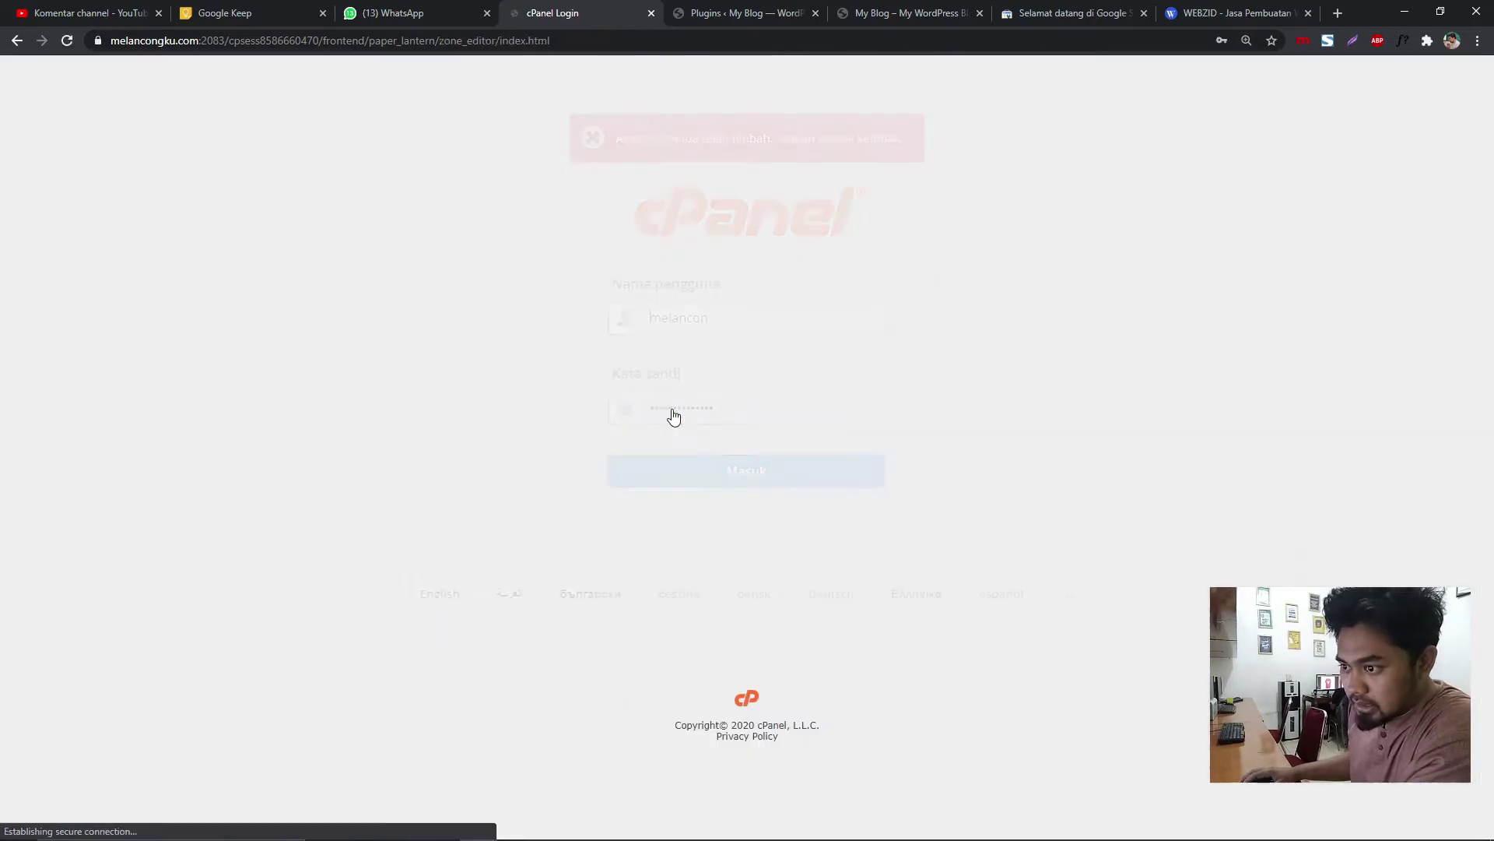
{"action": "left_click", "coordinate": [704, 477]}
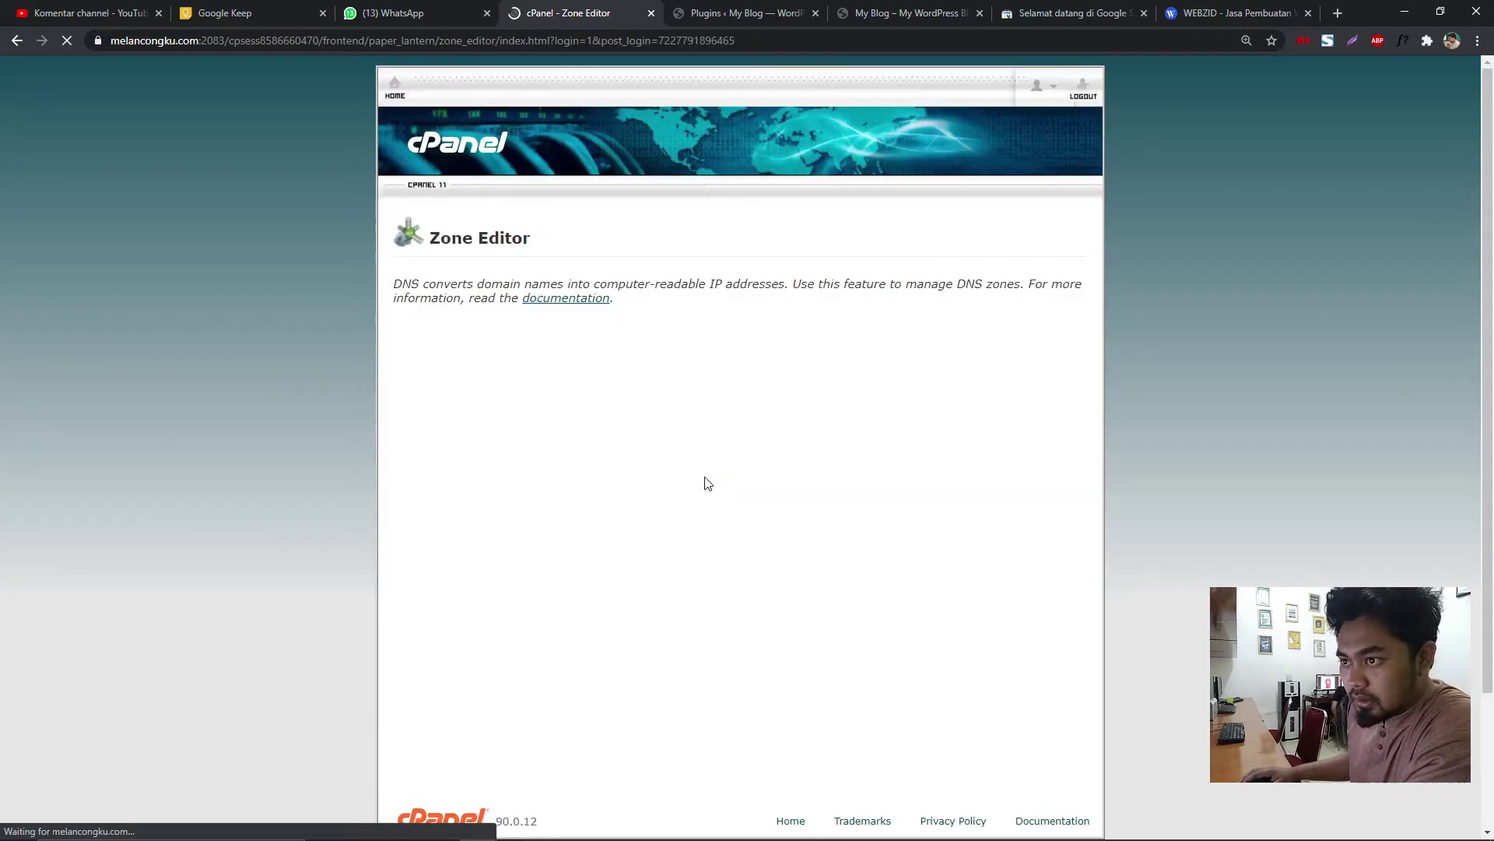
- Open the management view of the DNS zone records for melancongku.com
{"action": "scroll", "coordinate": [671, 437], "scroll_direction": "down", "scroll_amount": 2}
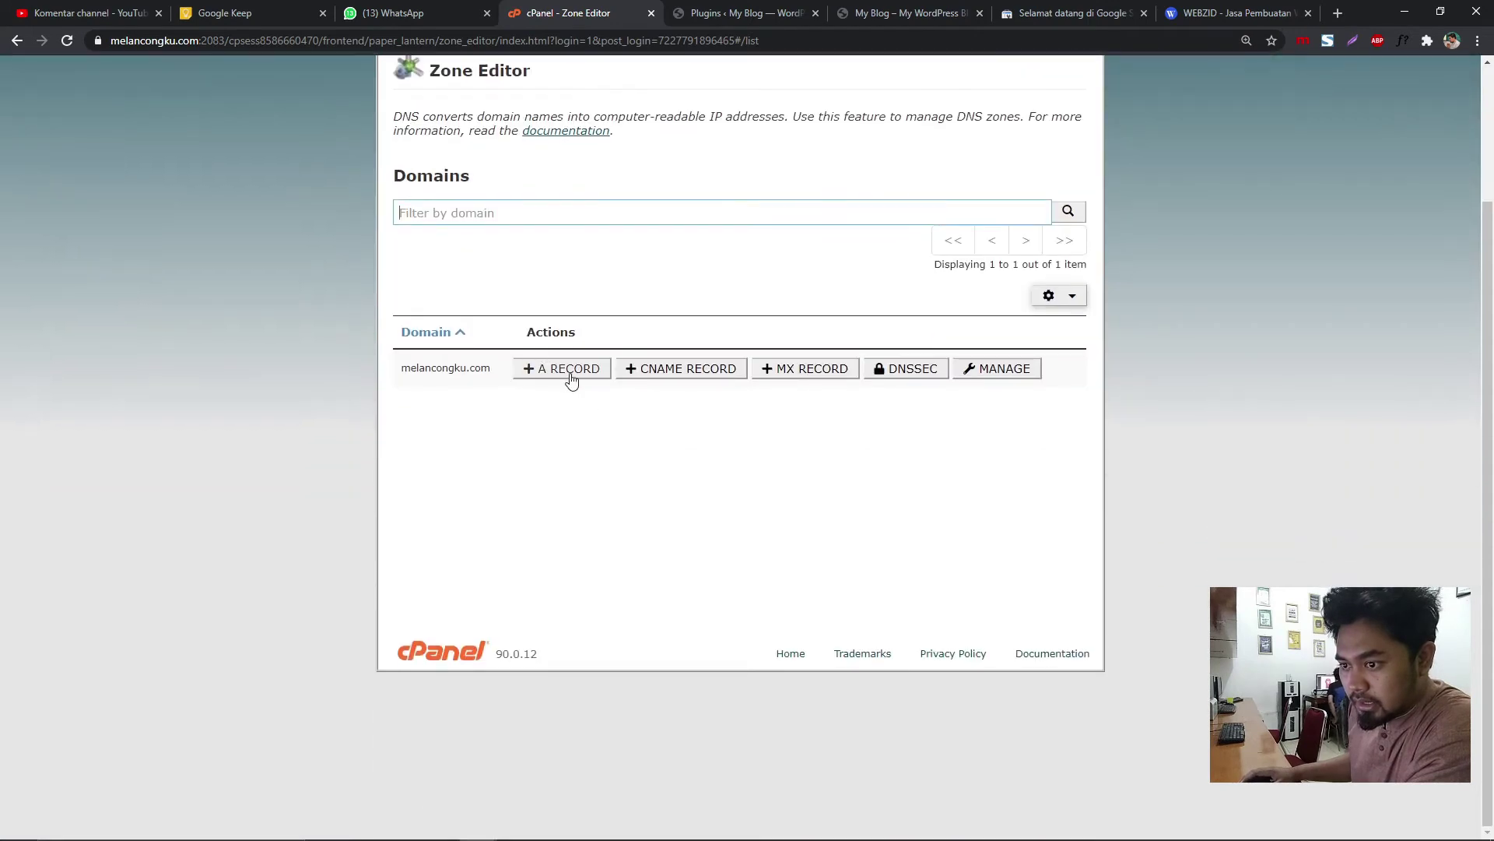
{"action": "scroll", "coordinate": [992, 373], "scroll_direction": "up", "scroll_amount": 1}
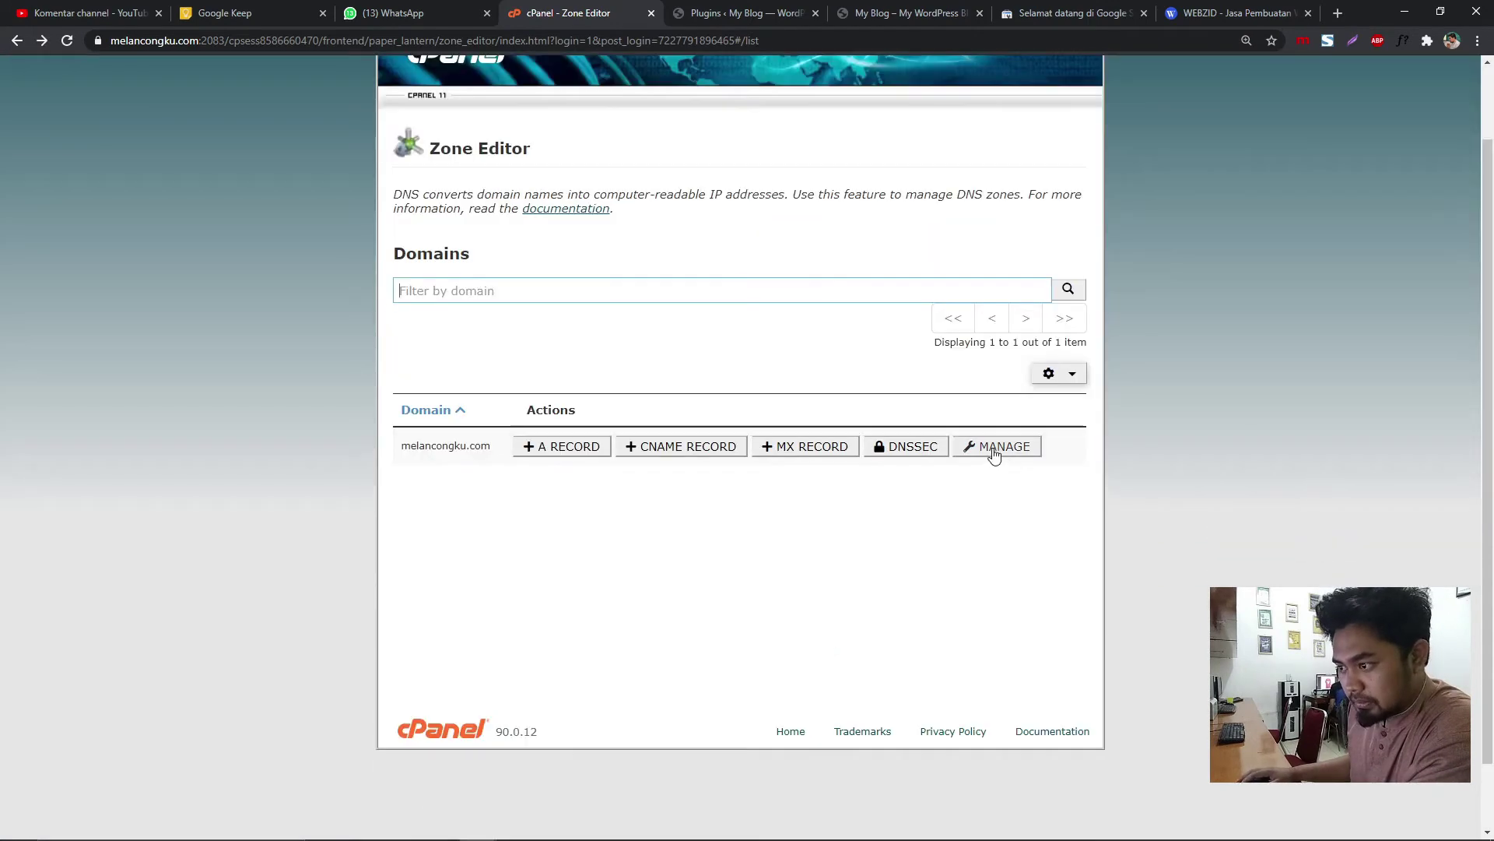
{"action": "left_click", "coordinate": [994, 451]}
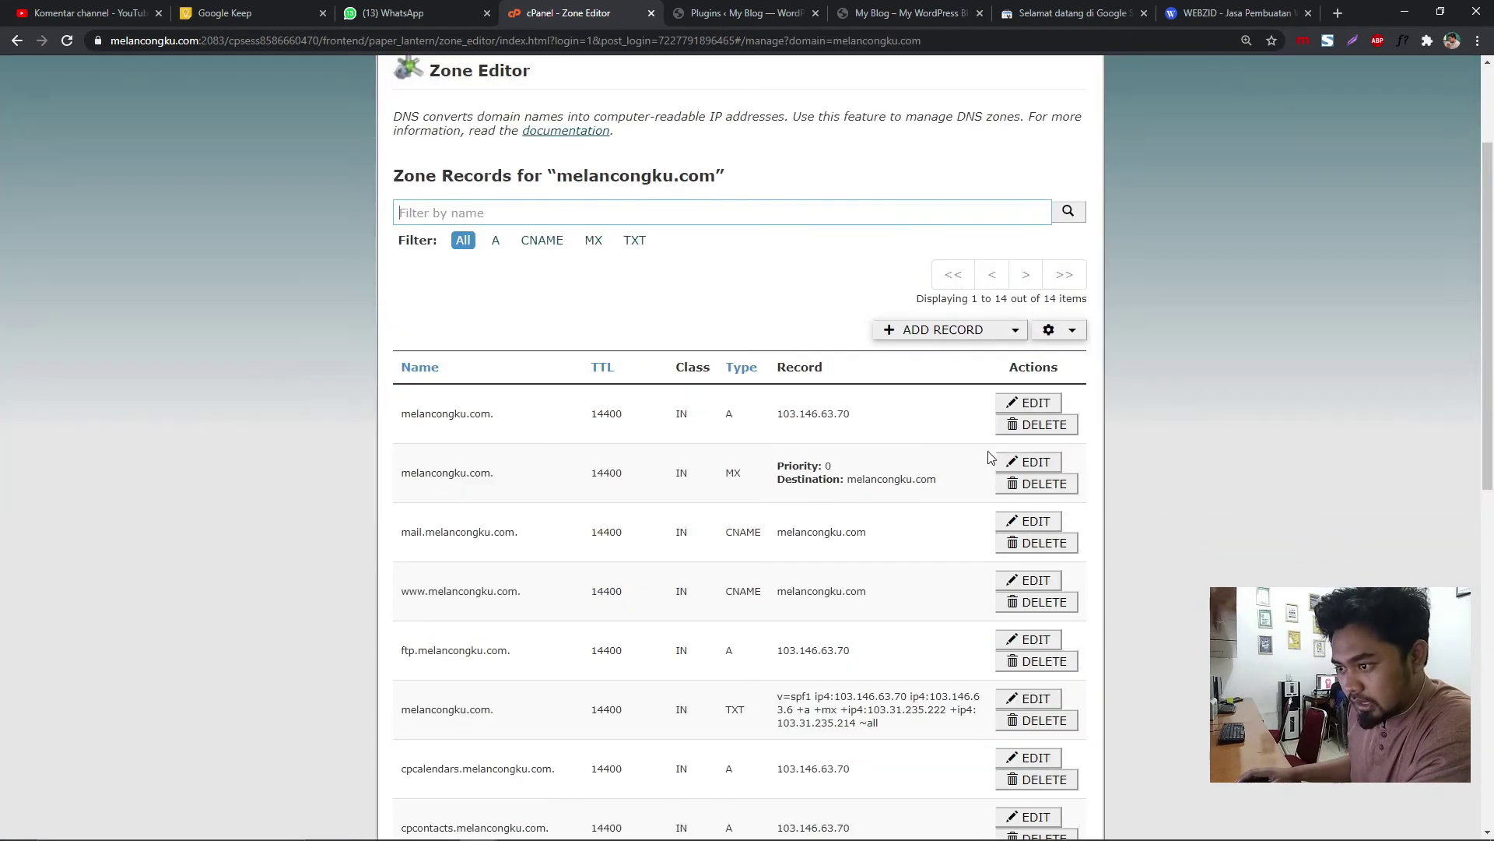
- Add a TXT record named melancongku.com. with the copied Google site verification token as its content, and check the record list
{"action": "left_click", "coordinate": [921, 341]}
{"action": "left_click", "coordinate": [920, 336]}
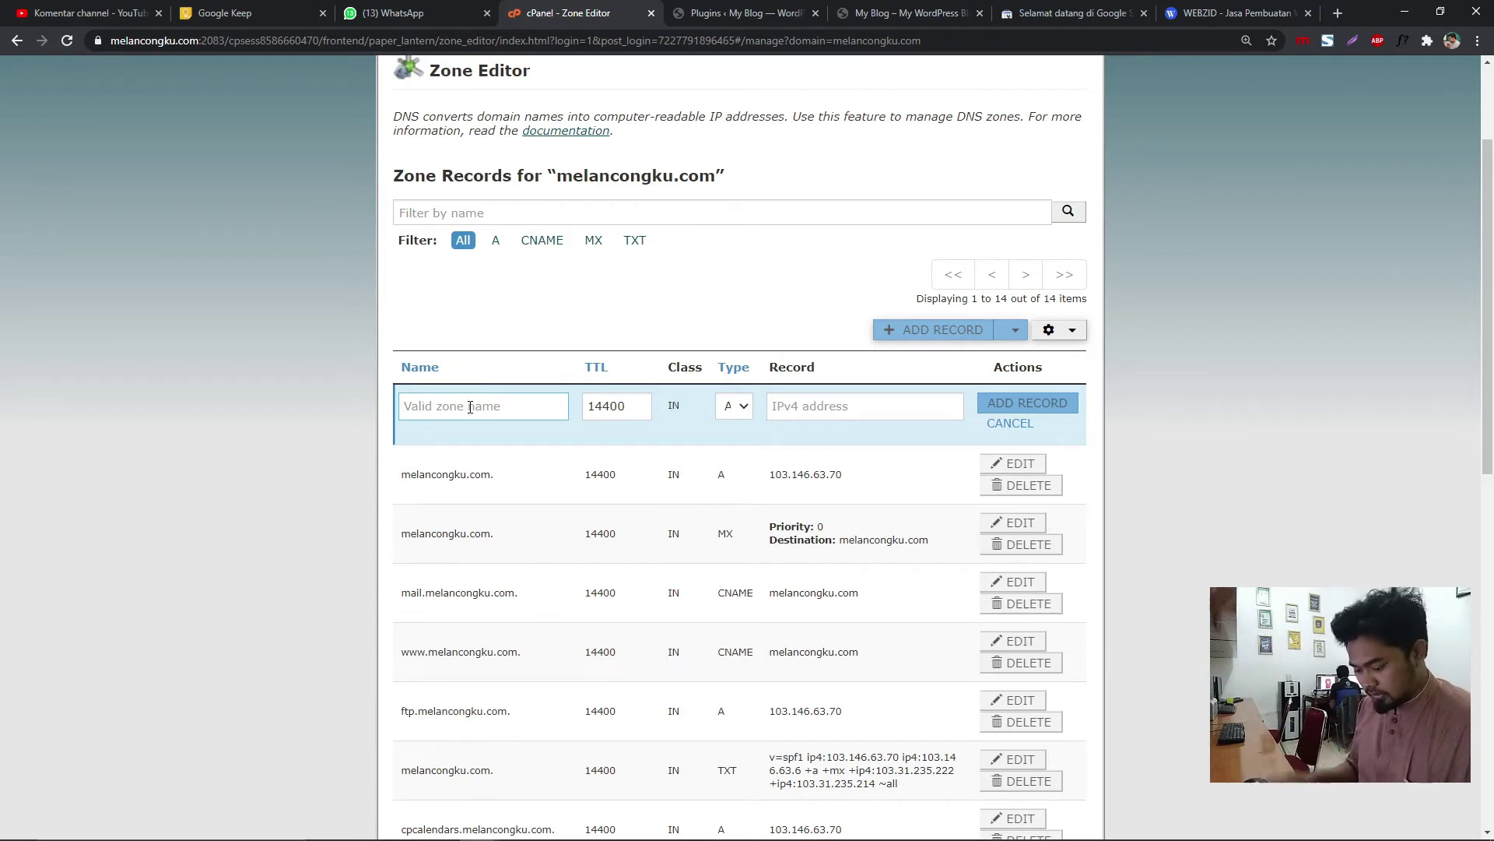
{"action": "type", "text": "melancongku.com."}
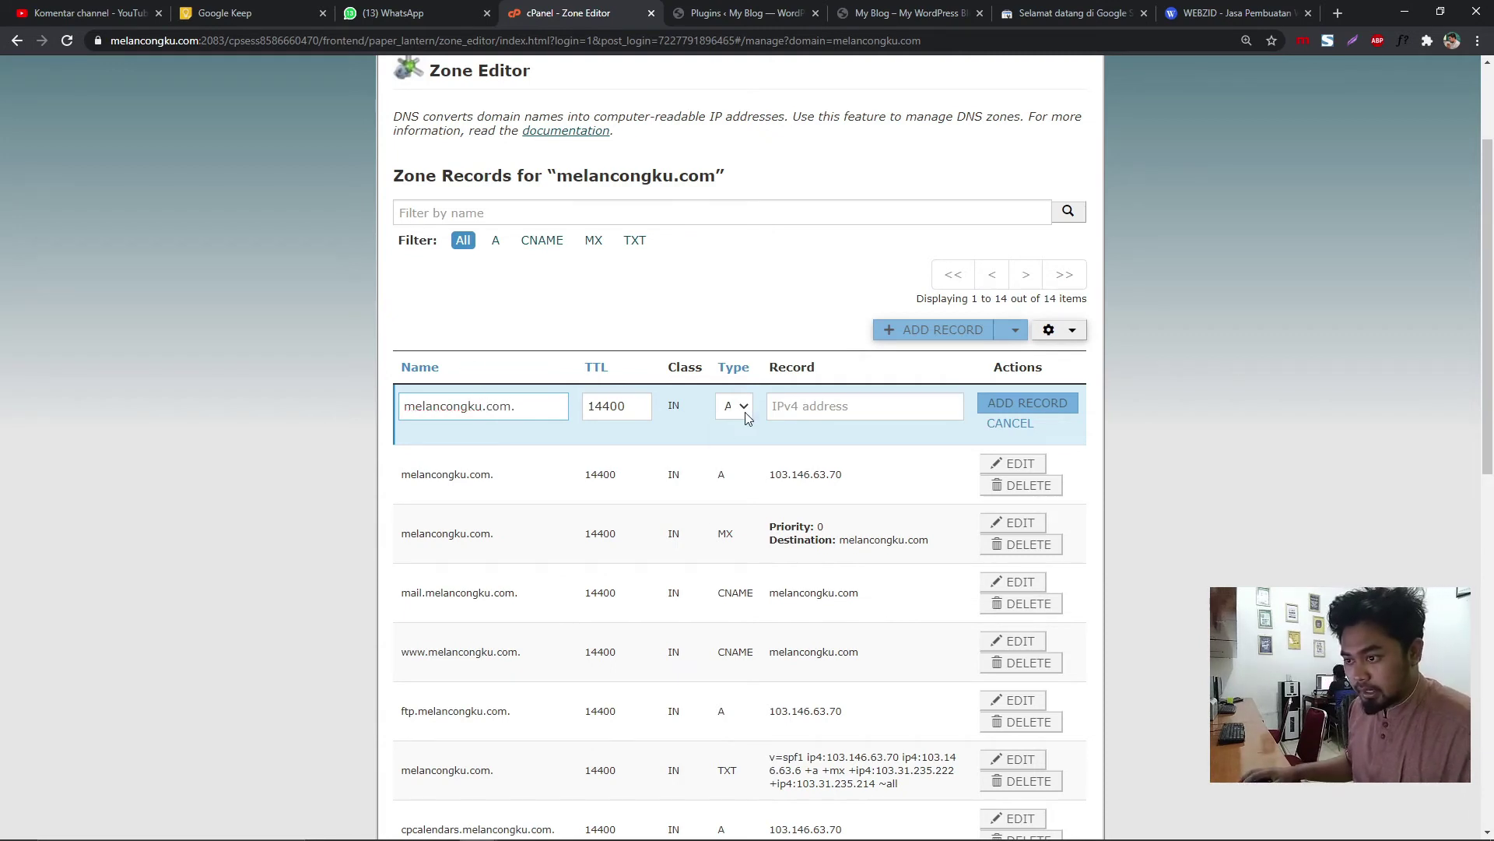
{"action": "left_click", "coordinate": [745, 418]}
{"action": "left_click", "coordinate": [751, 515]}
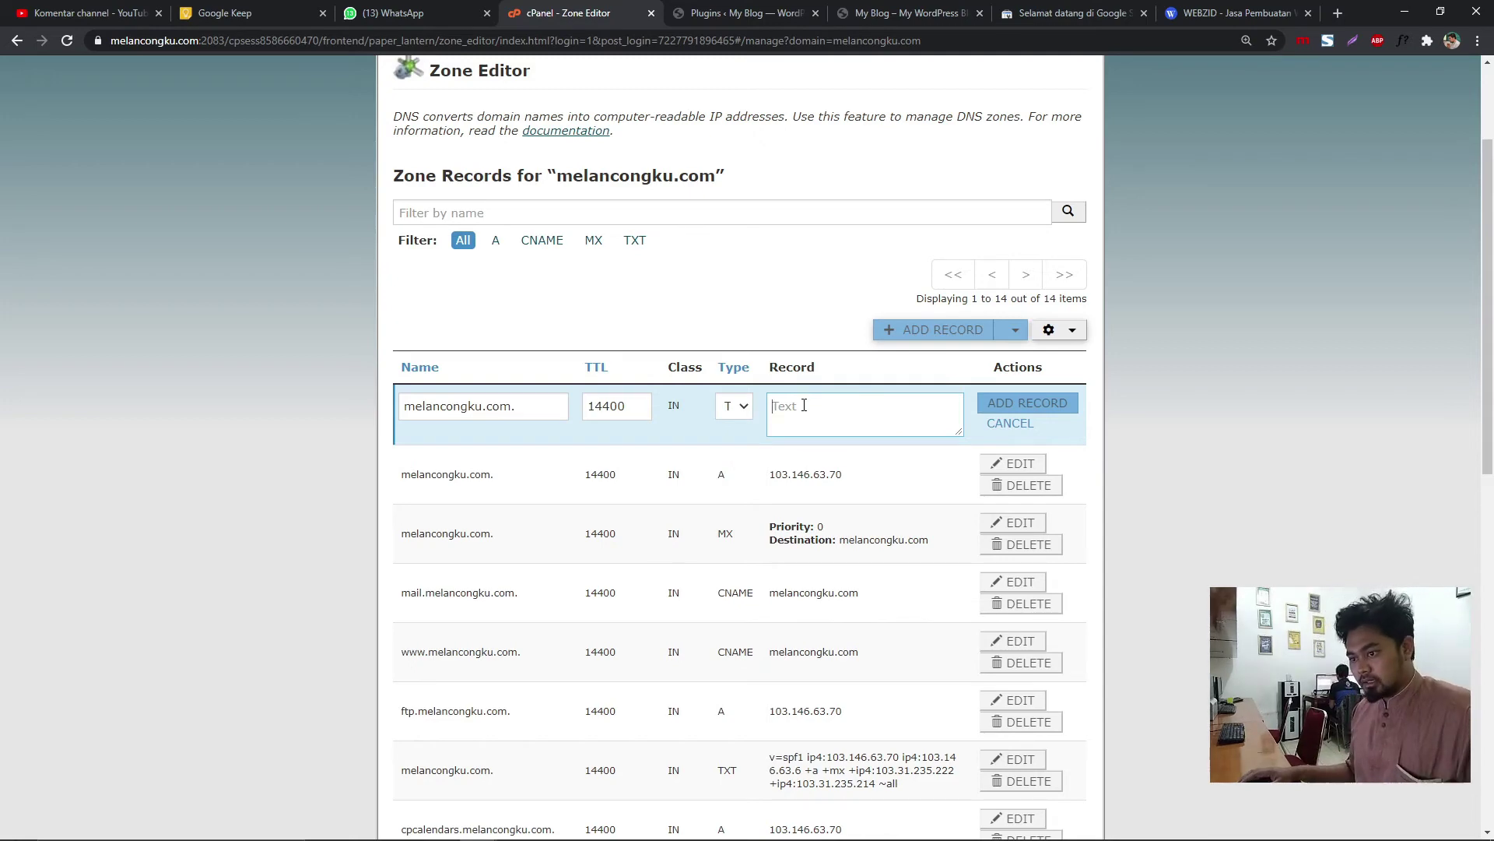
{"action": "type", "text": "google-site-verification=DxFYx_aHP07-6jG8RChKMcKZ5f9W67DS2dEP95PeOAo"}
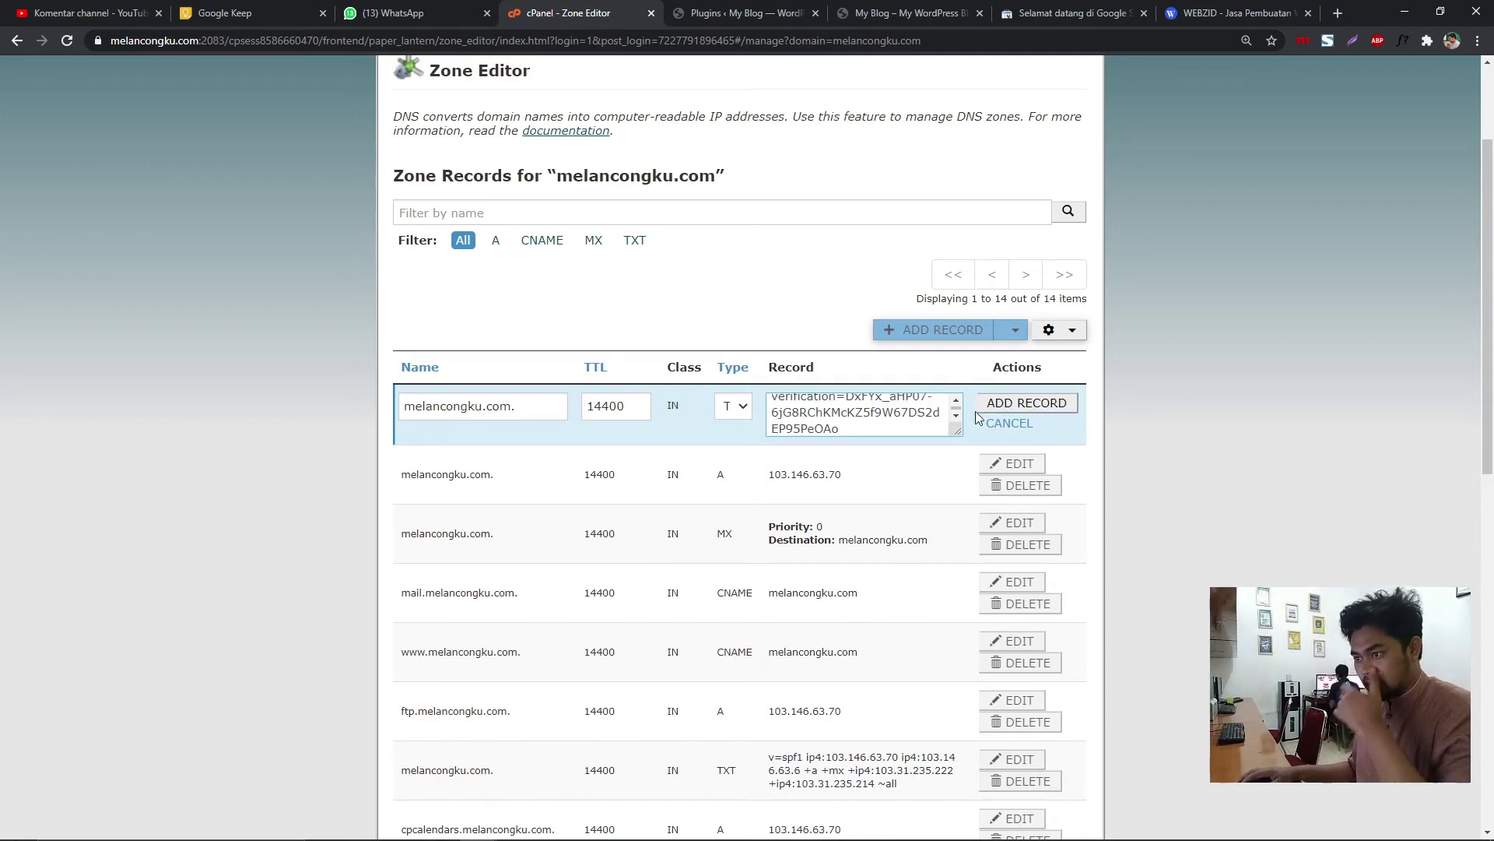
{"action": "left_click", "coordinate": [1004, 403]}
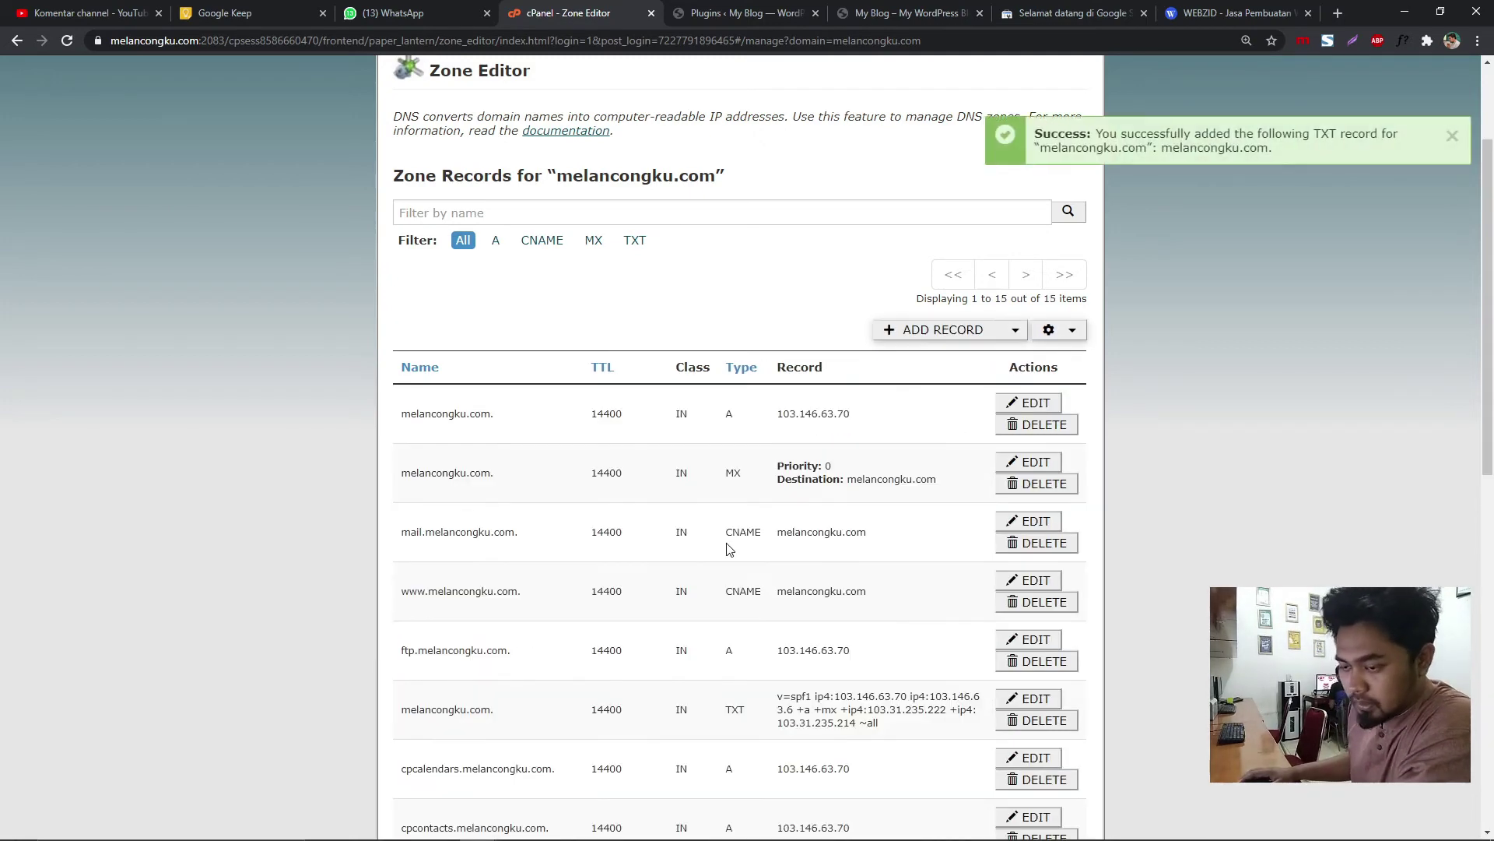
{"action": "scroll", "coordinate": [778, 489], "scroll_direction": "down", "scroll_amount": 4}
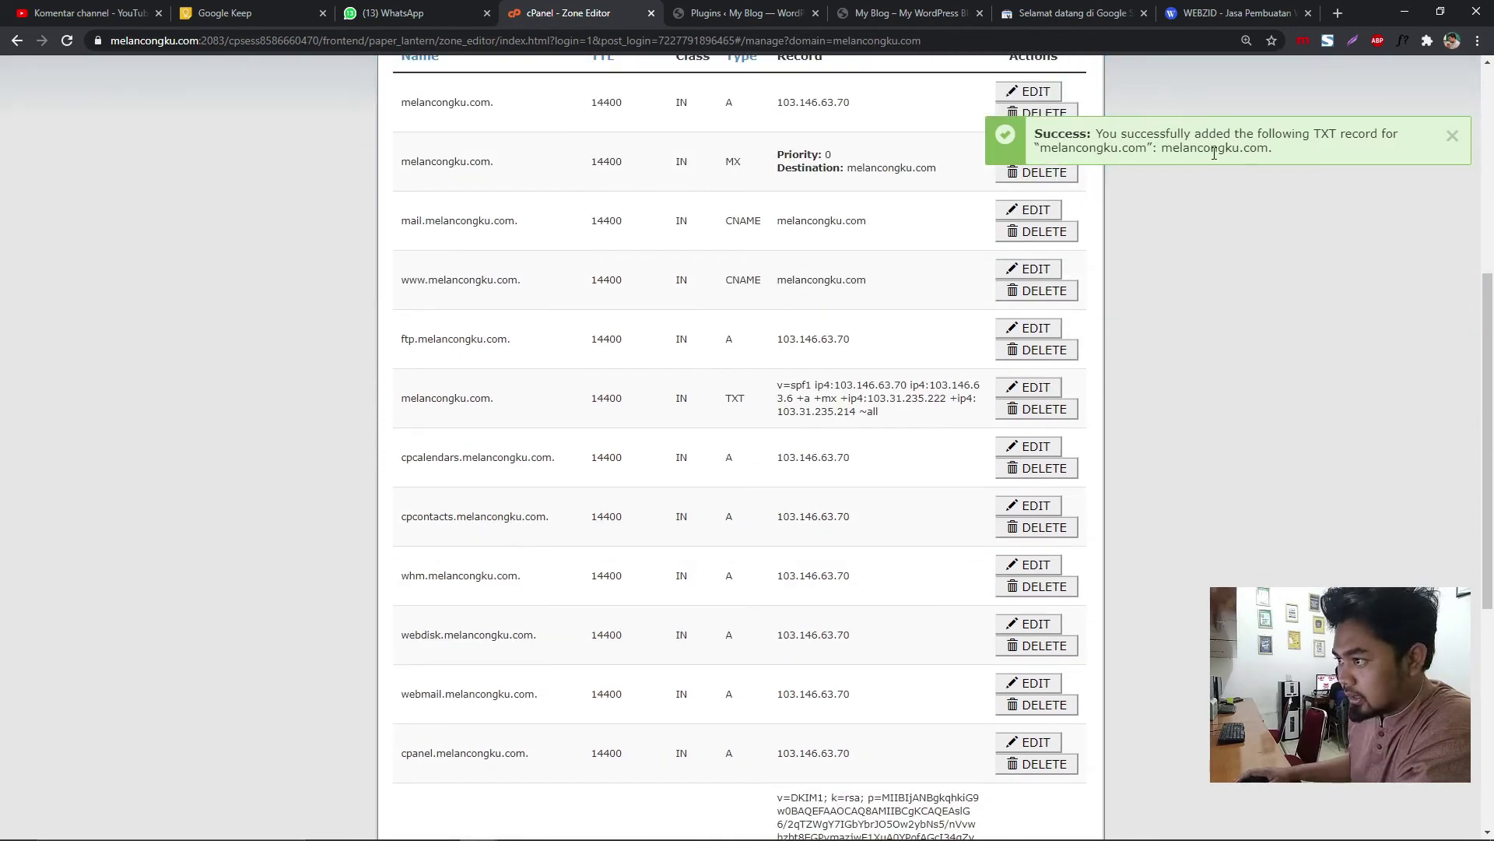
- Check the added TXT record in the zone list, switch back to Google Search Console and verify ownership of melancongku.com
{"action": "scroll", "coordinate": [888, 234], "scroll_direction": "down", "scroll_amount": 6}
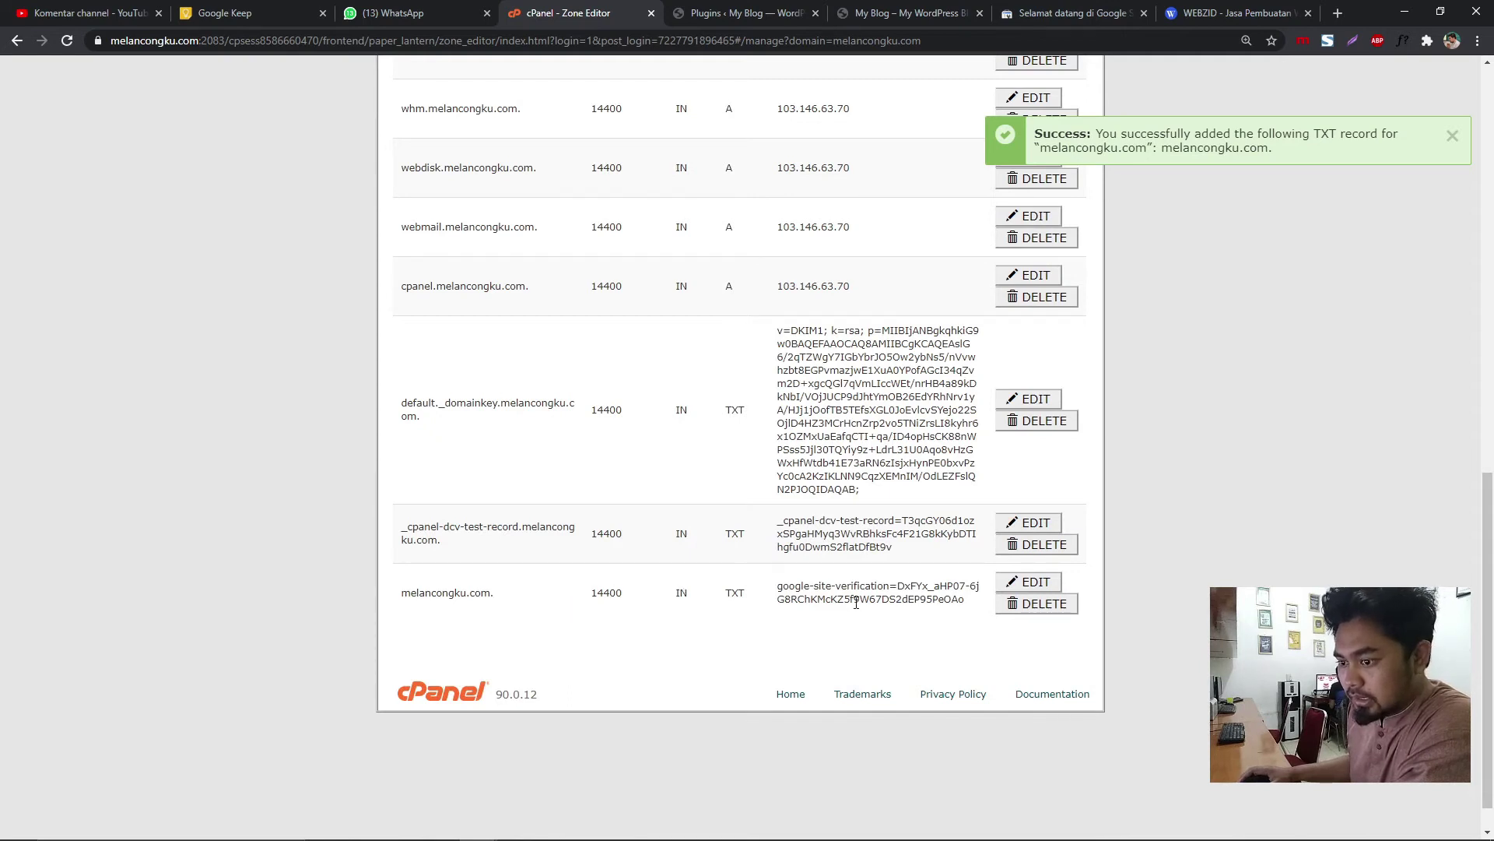
{"action": "left_click", "coordinate": [940, 7]}
{"action": "left_click", "coordinate": [1074, 12]}
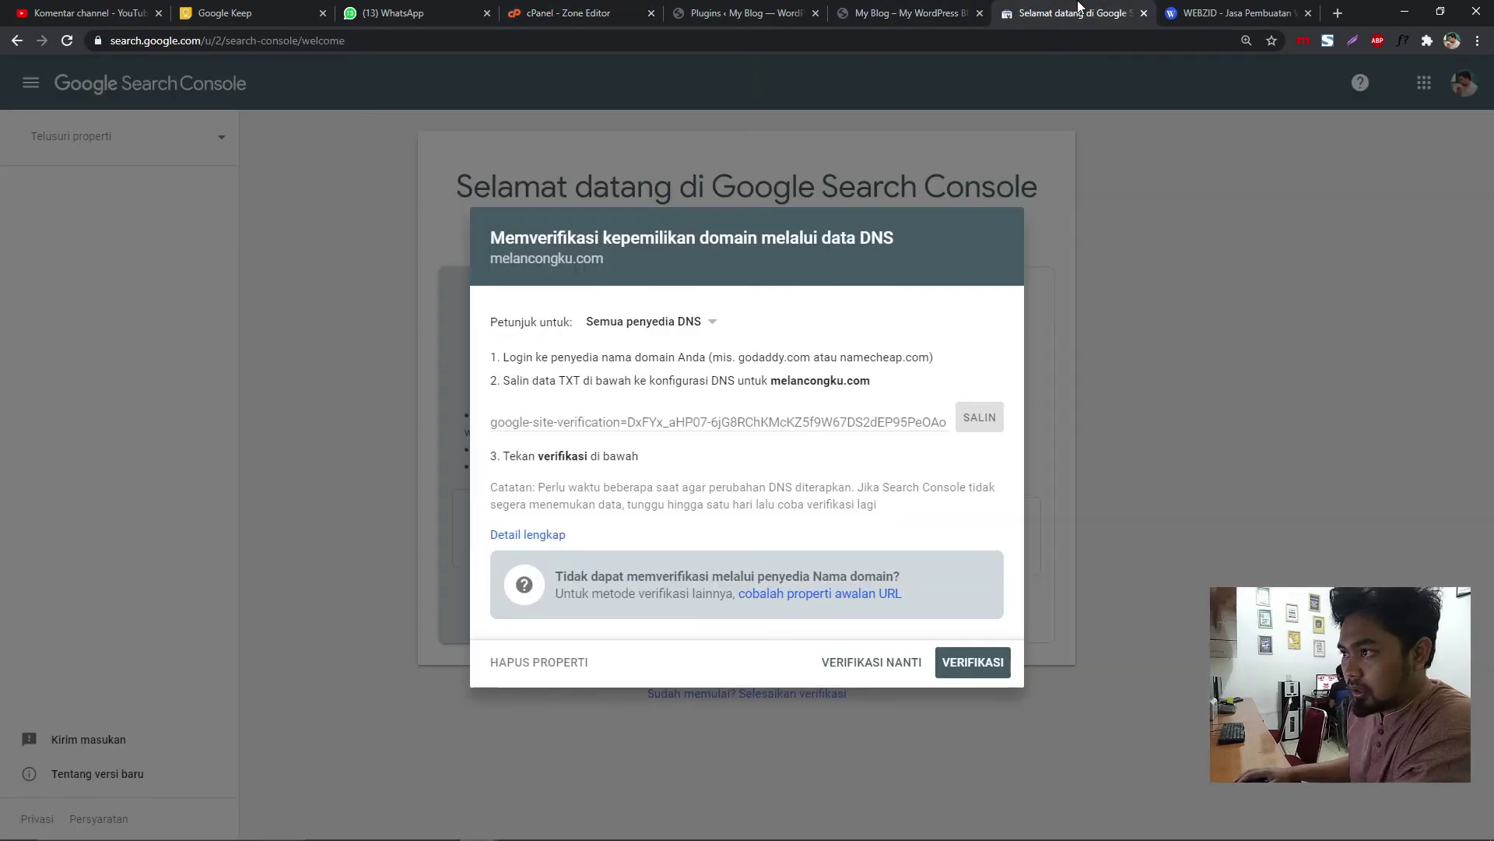
{"action": "left_click", "coordinate": [971, 662]}
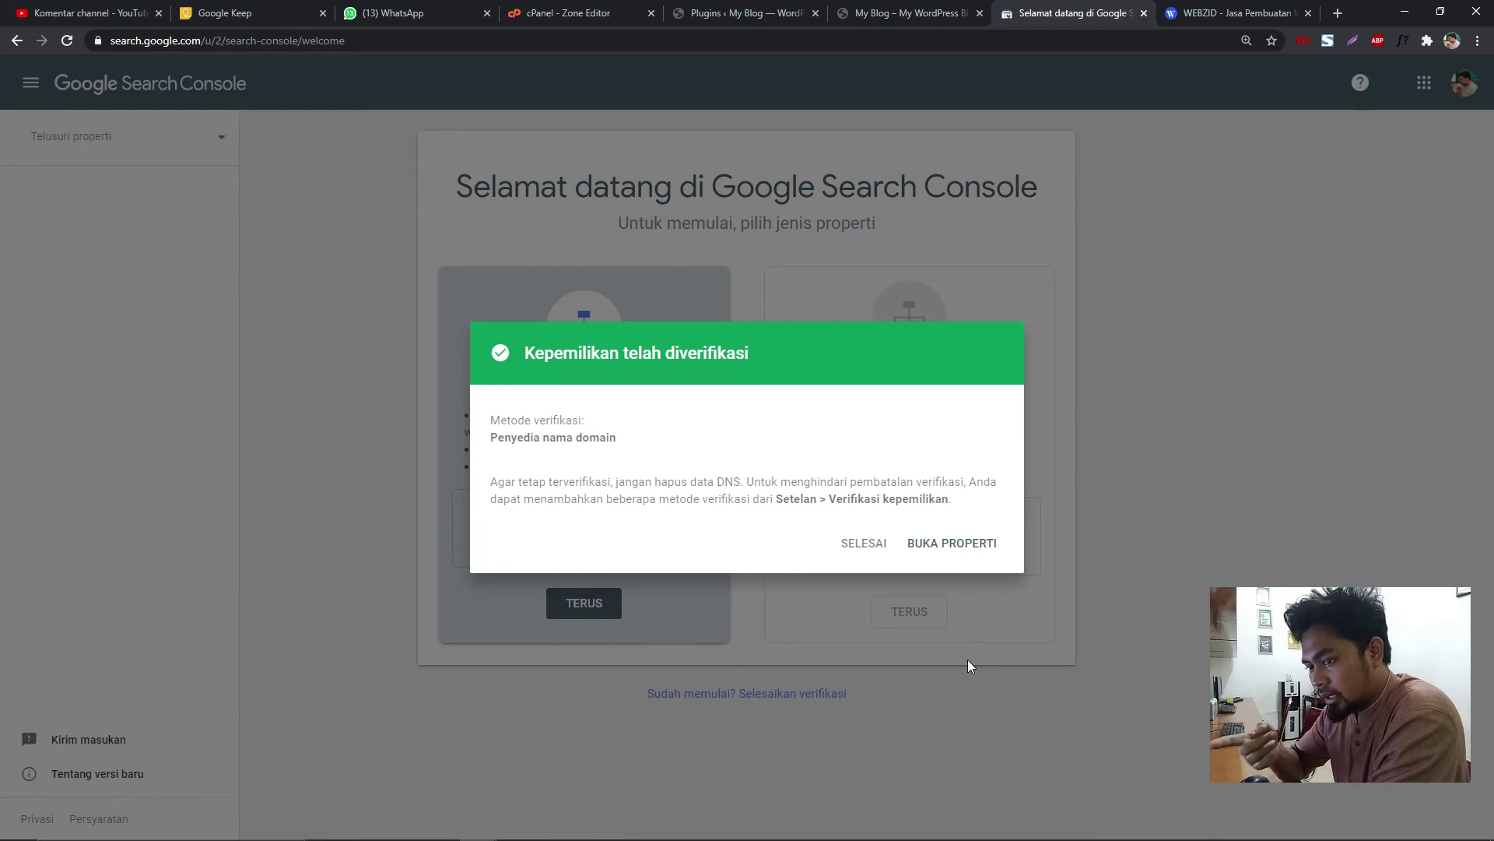
- Open the verified melancongku.com property and dismiss its welcome messages
{"action": "left_click", "coordinate": [952, 544]}
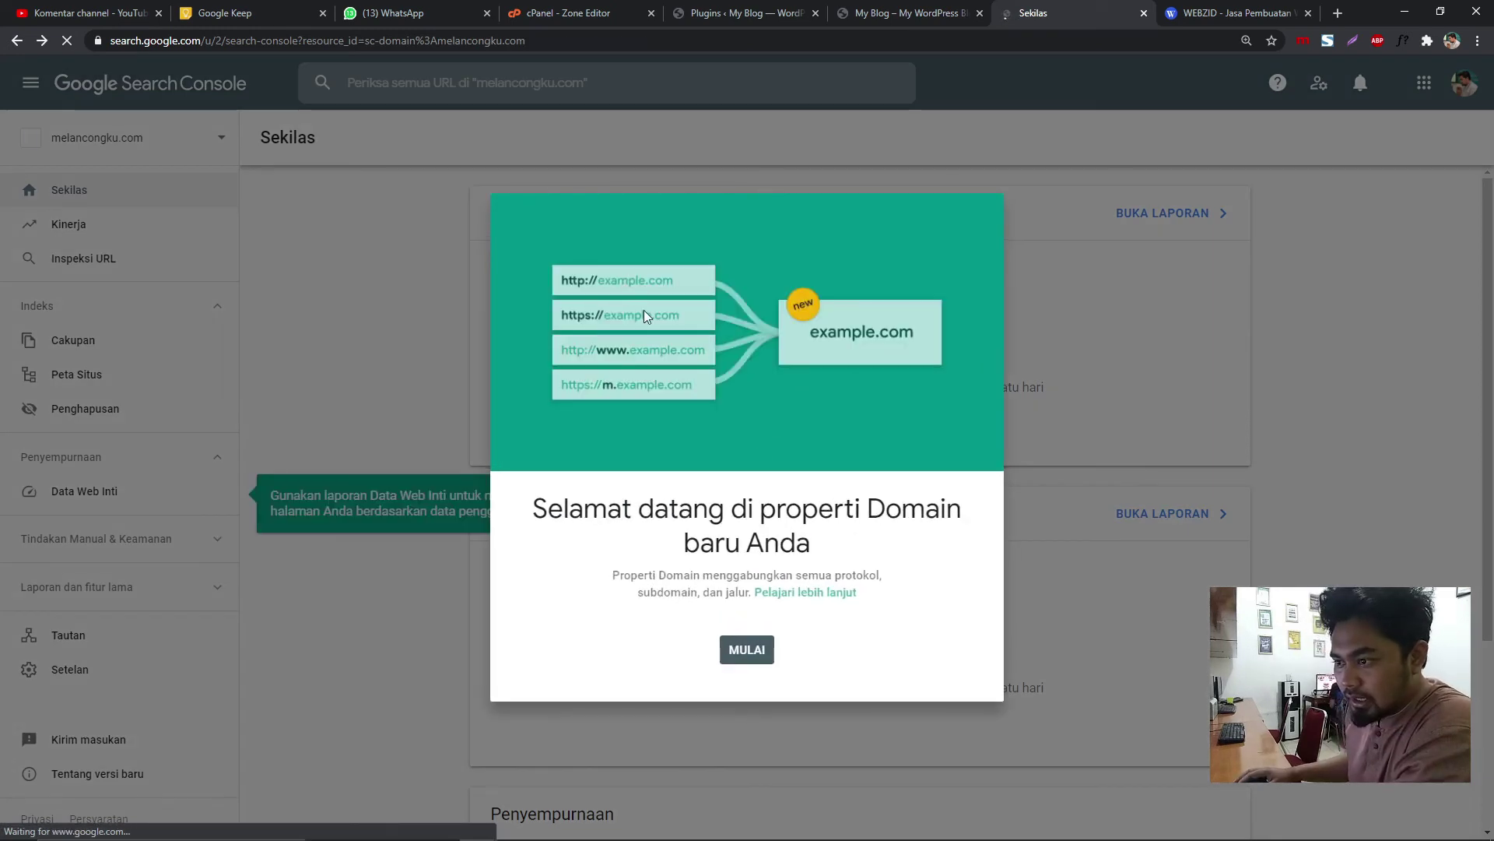
{"action": "left_click", "coordinate": [747, 651]}
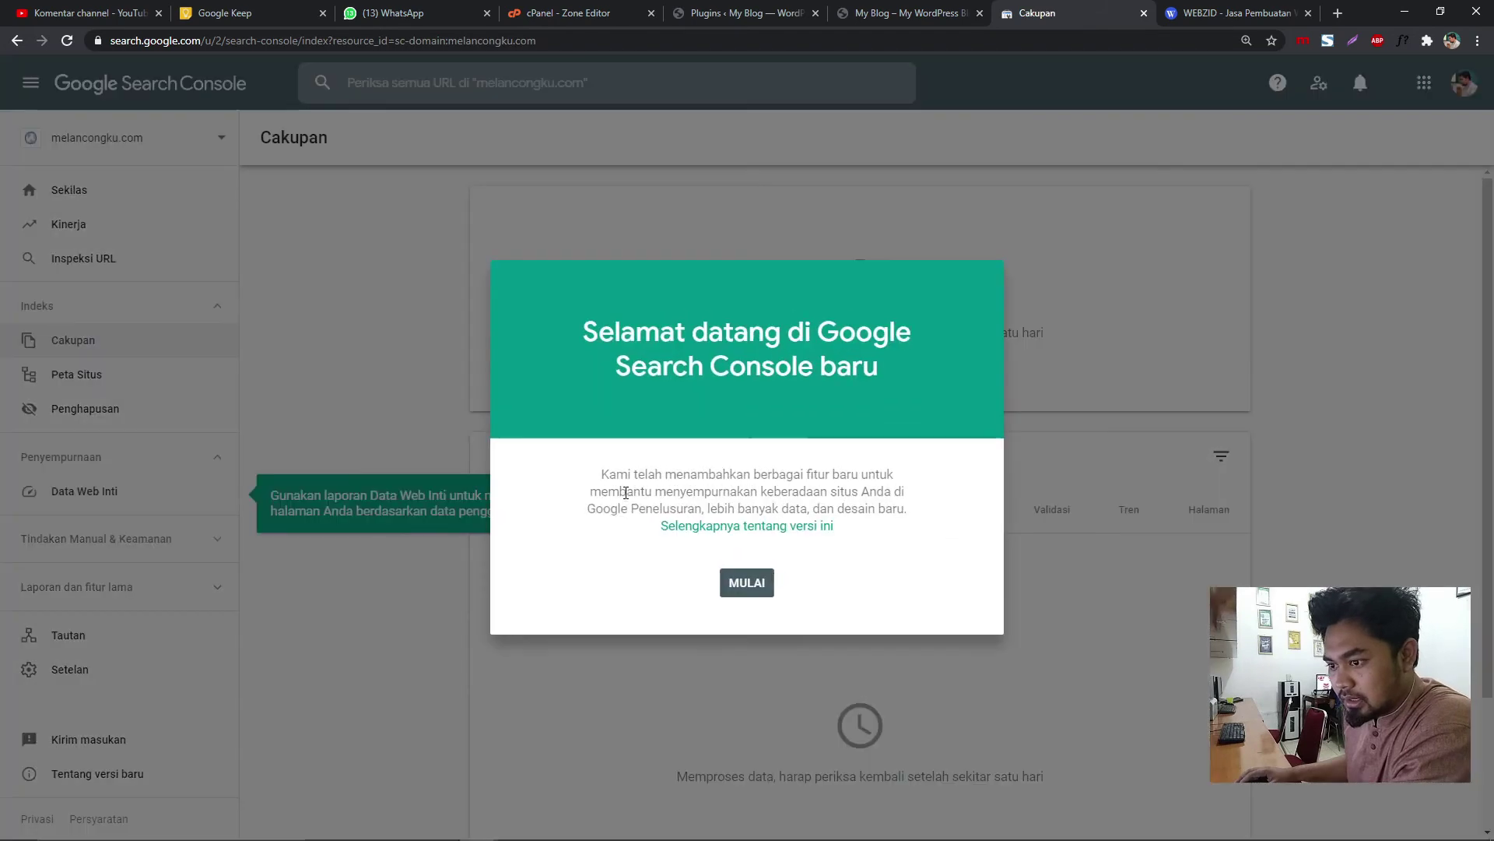
{"action": "left_click", "coordinate": [744, 583]}
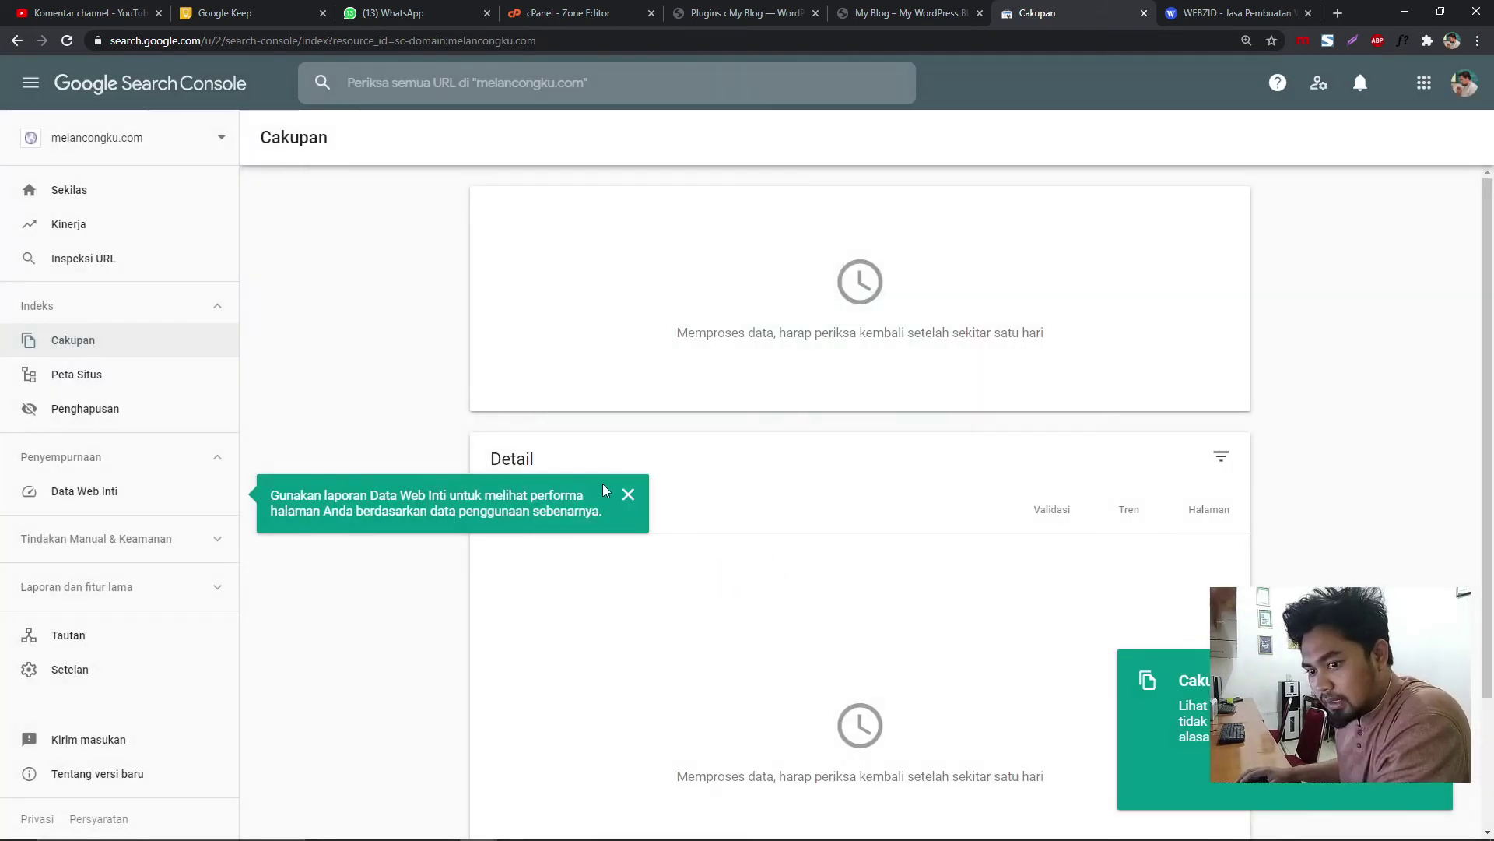
- View the property's overview and performance report, then open its sitemaps page and dismiss the introductory tip
{"action": "left_click", "coordinate": [93, 196]}
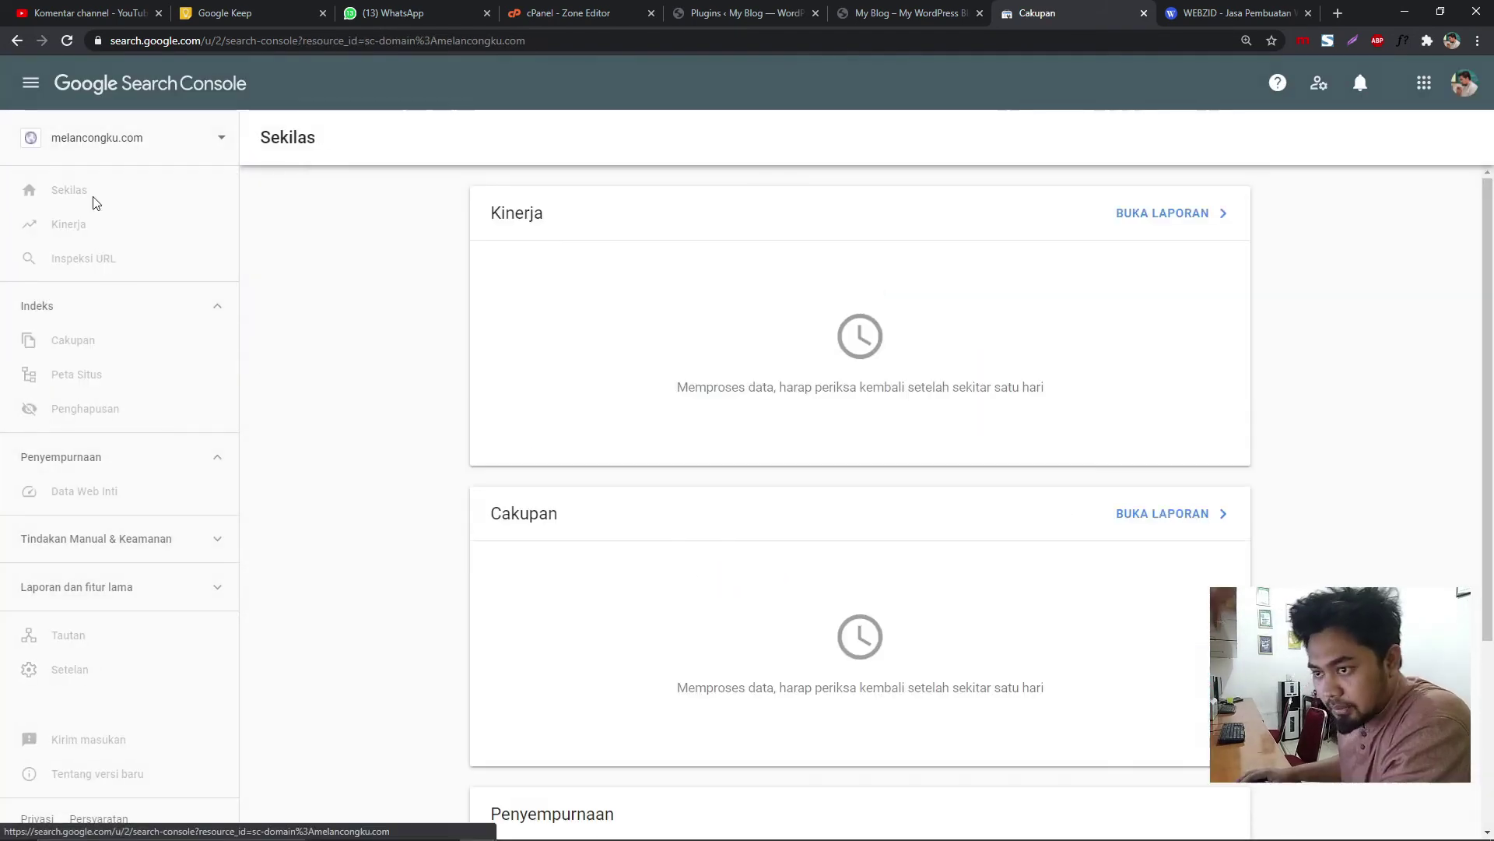
{"action": "left_click", "coordinate": [102, 232]}
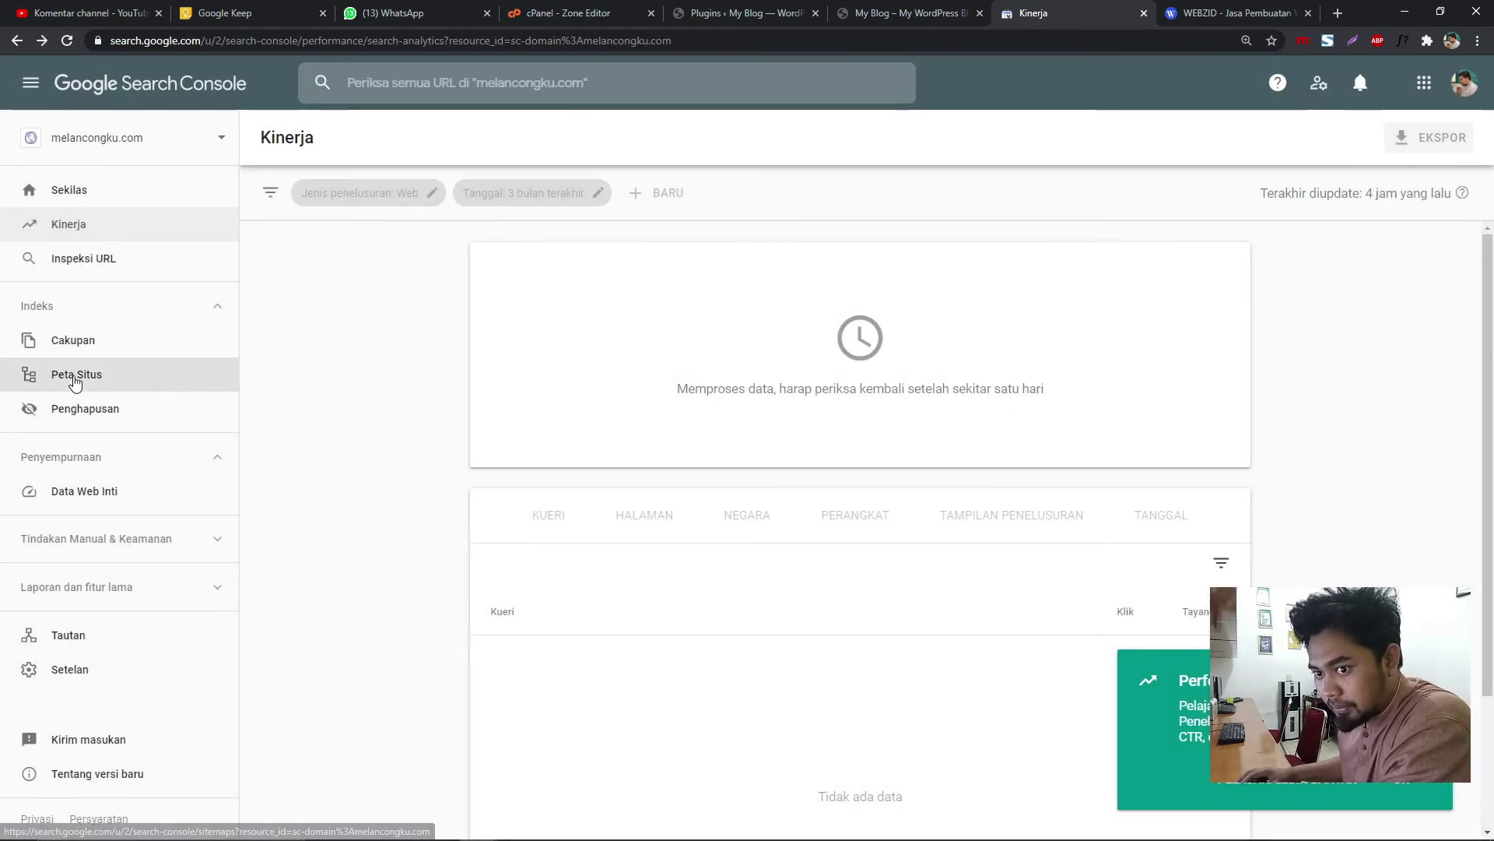
{"action": "left_click", "coordinate": [75, 379]}
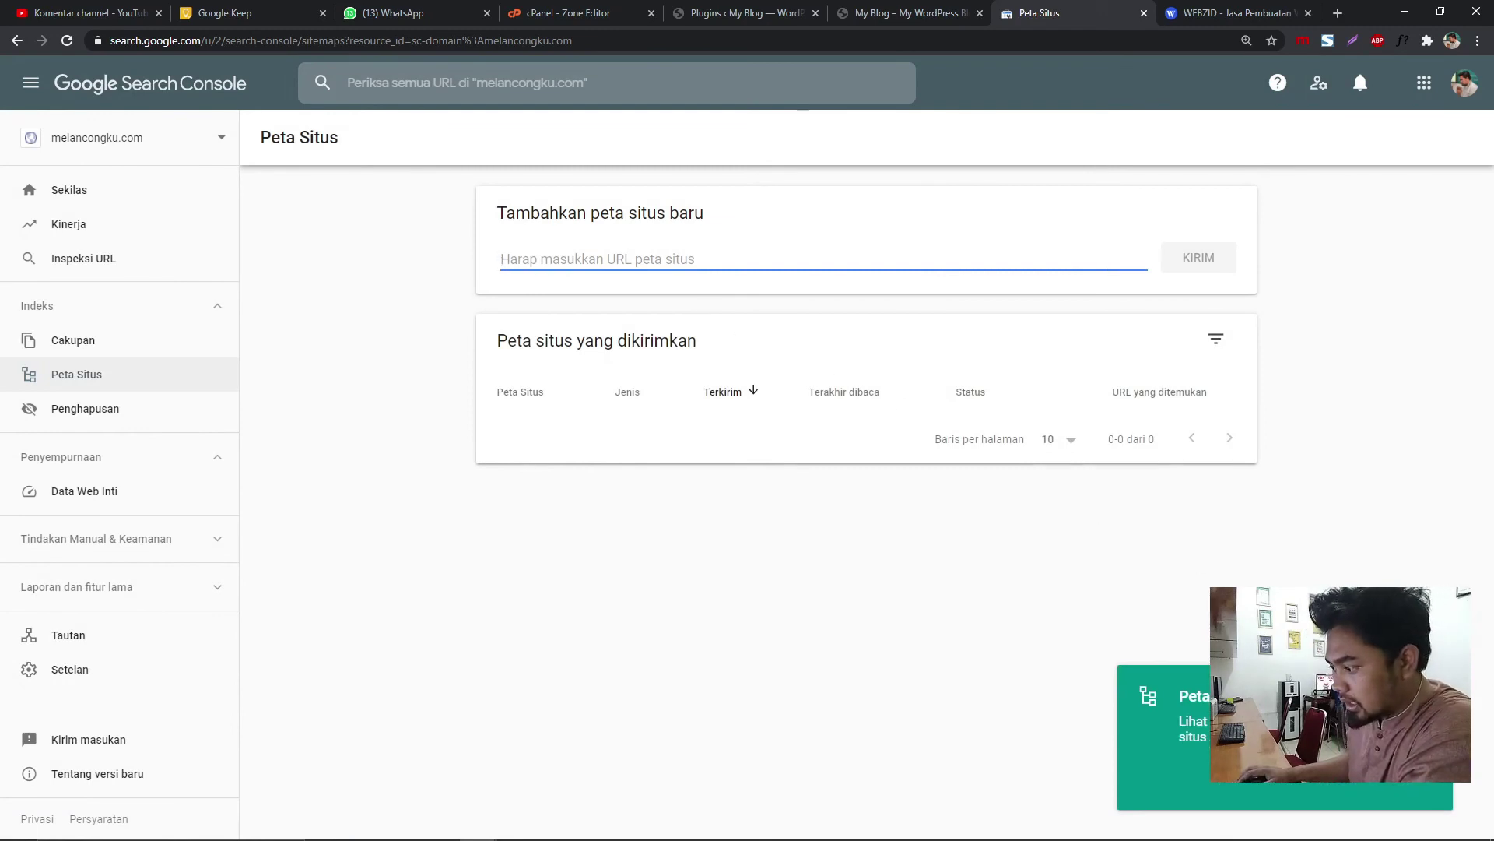
{"action": "left_click", "coordinate": [1390, 784]}
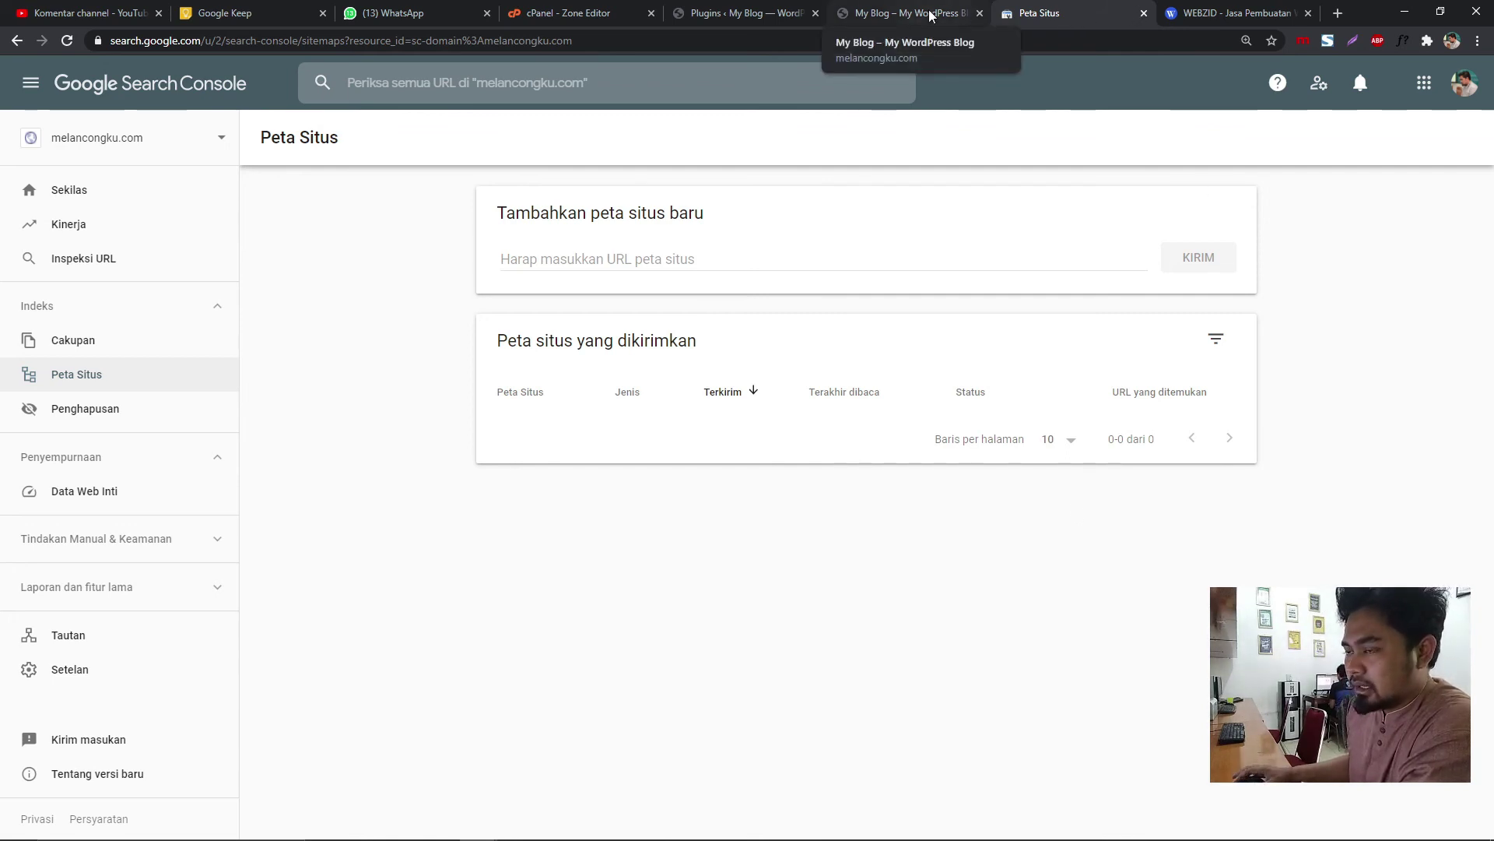
- Switch to cPanel, return to its home page and look over the Files, Databases, Domains and Email sections
{"action": "left_click", "coordinate": [577, 14]}
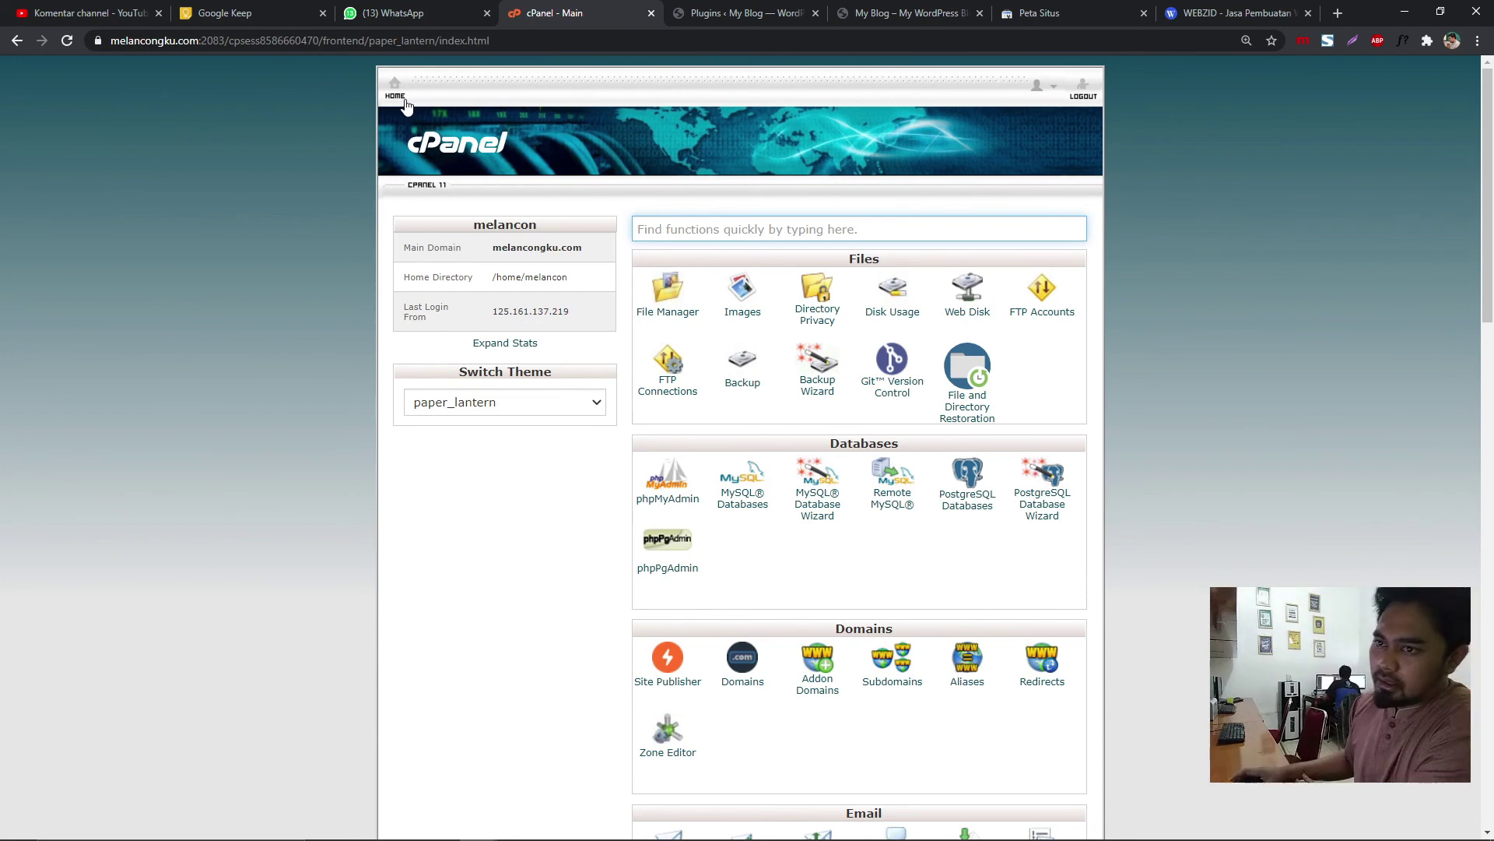
{"action": "scroll", "coordinate": [753, 376], "scroll_direction": "down", "scroll_amount": 6}
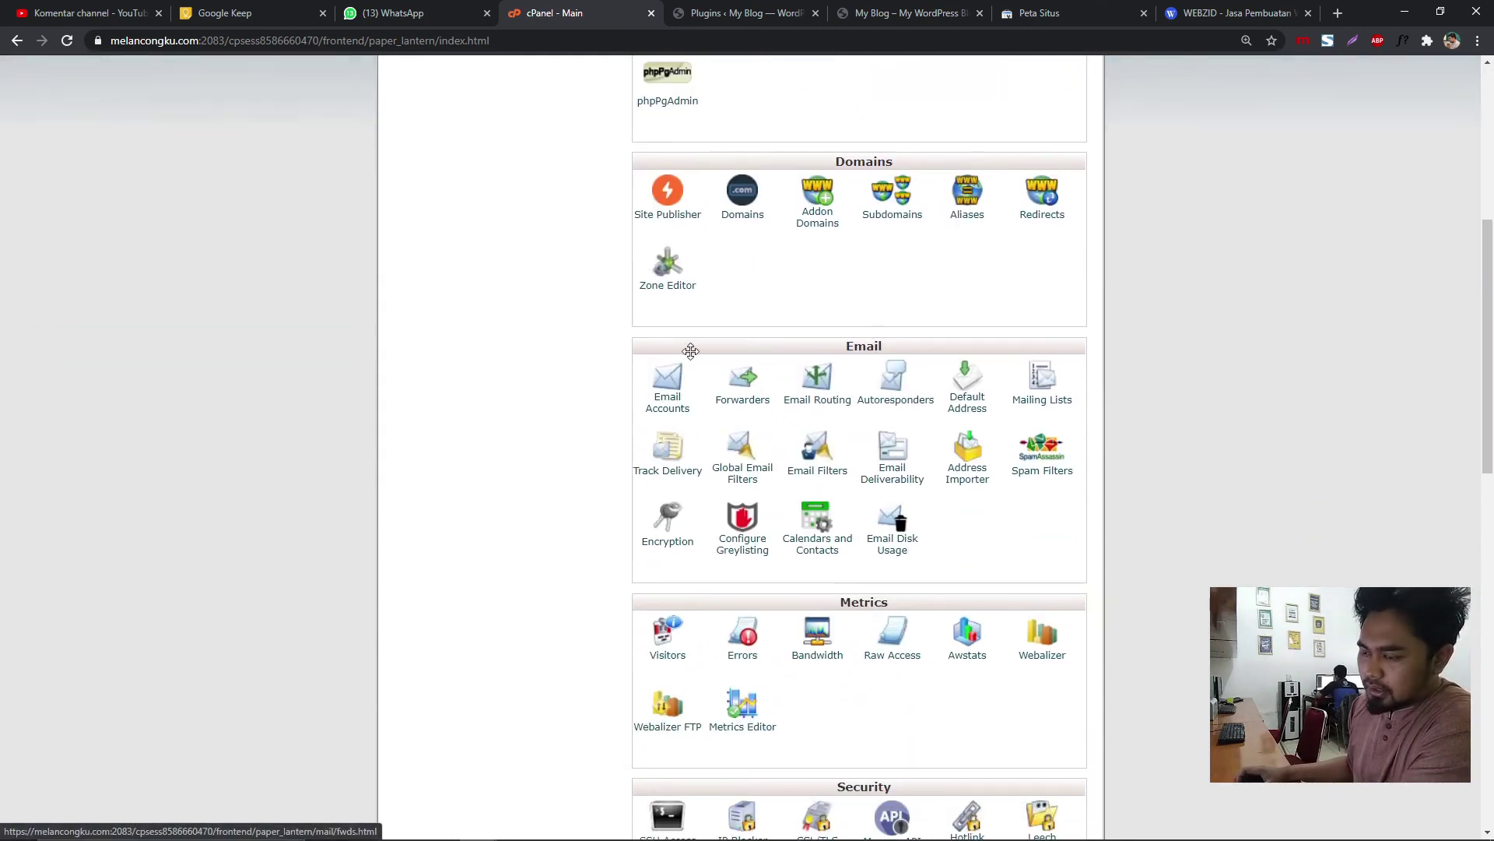
{"action": "scroll", "coordinate": [819, 317], "scroll_direction": "up", "scroll_amount": 1}
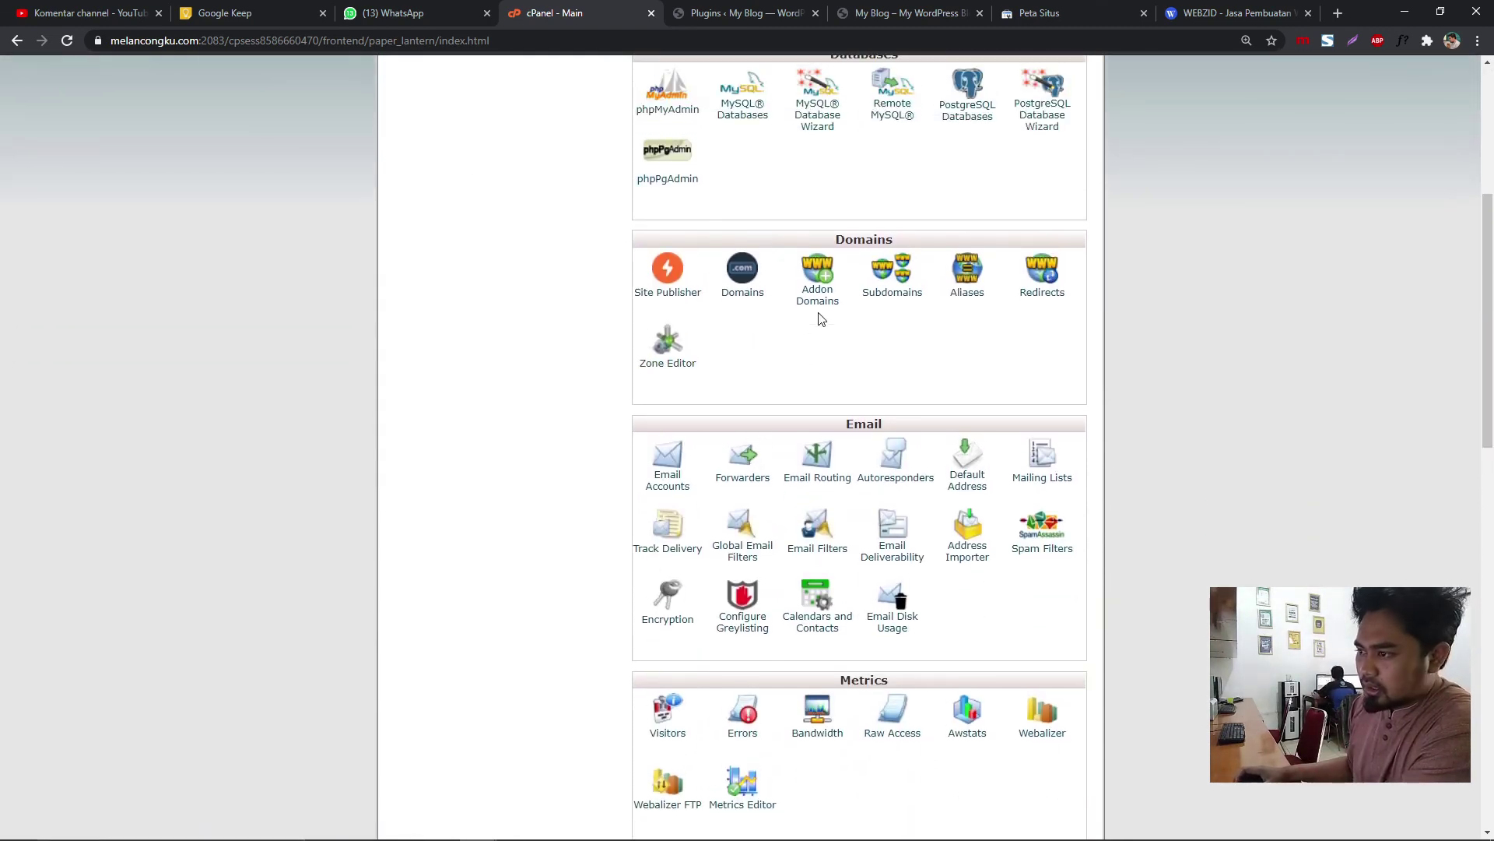
{"action": "scroll", "coordinate": [819, 317], "scroll_direction": "up", "scroll_amount": 3}
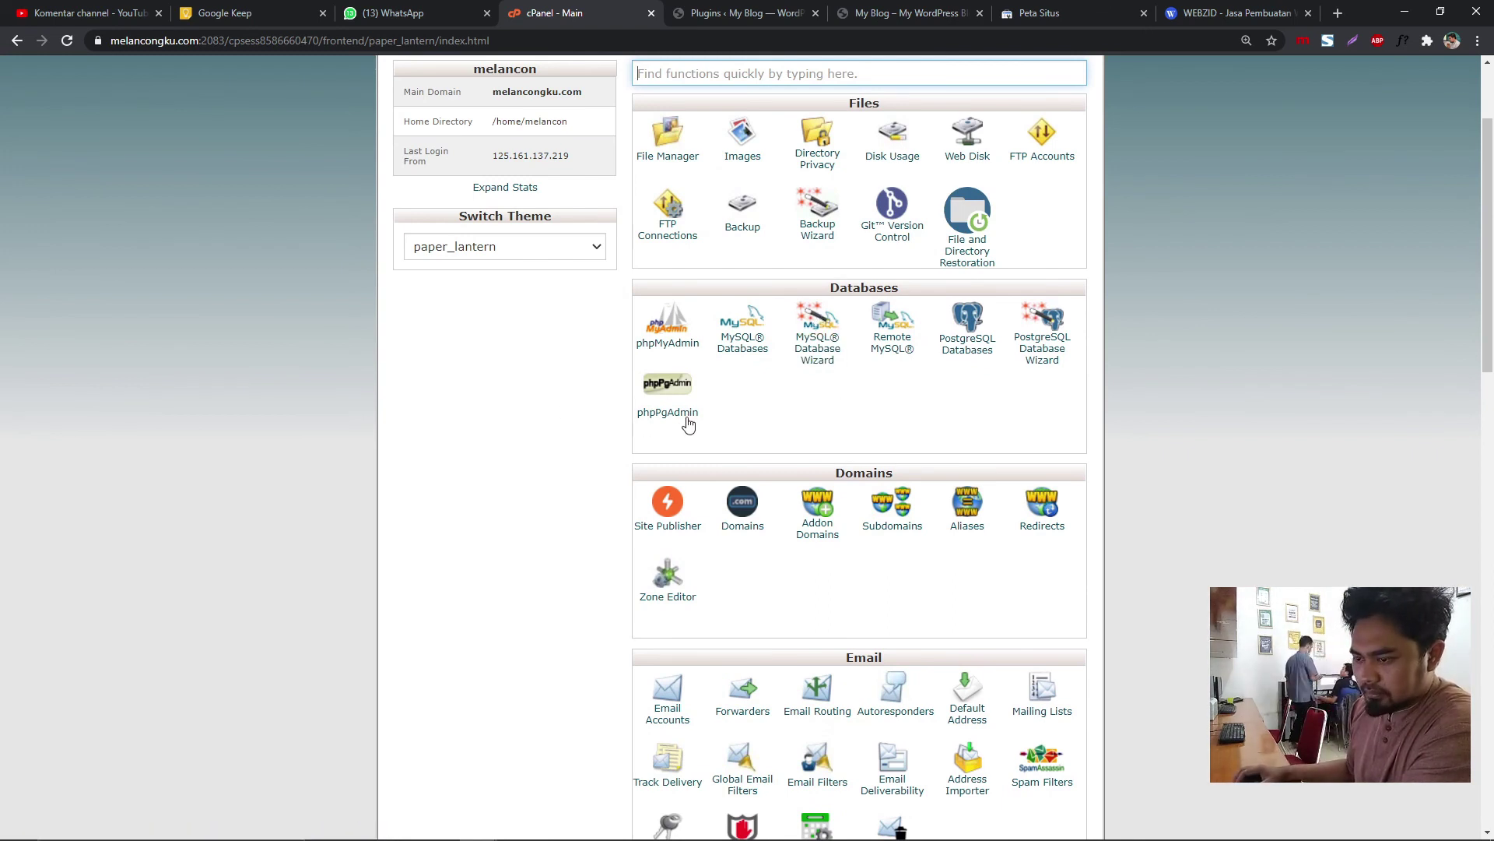
- Switch to the melancongku.com website's front page, checking back on the Search Console sitemaps page
{"action": "left_click", "coordinate": [902, 14]}
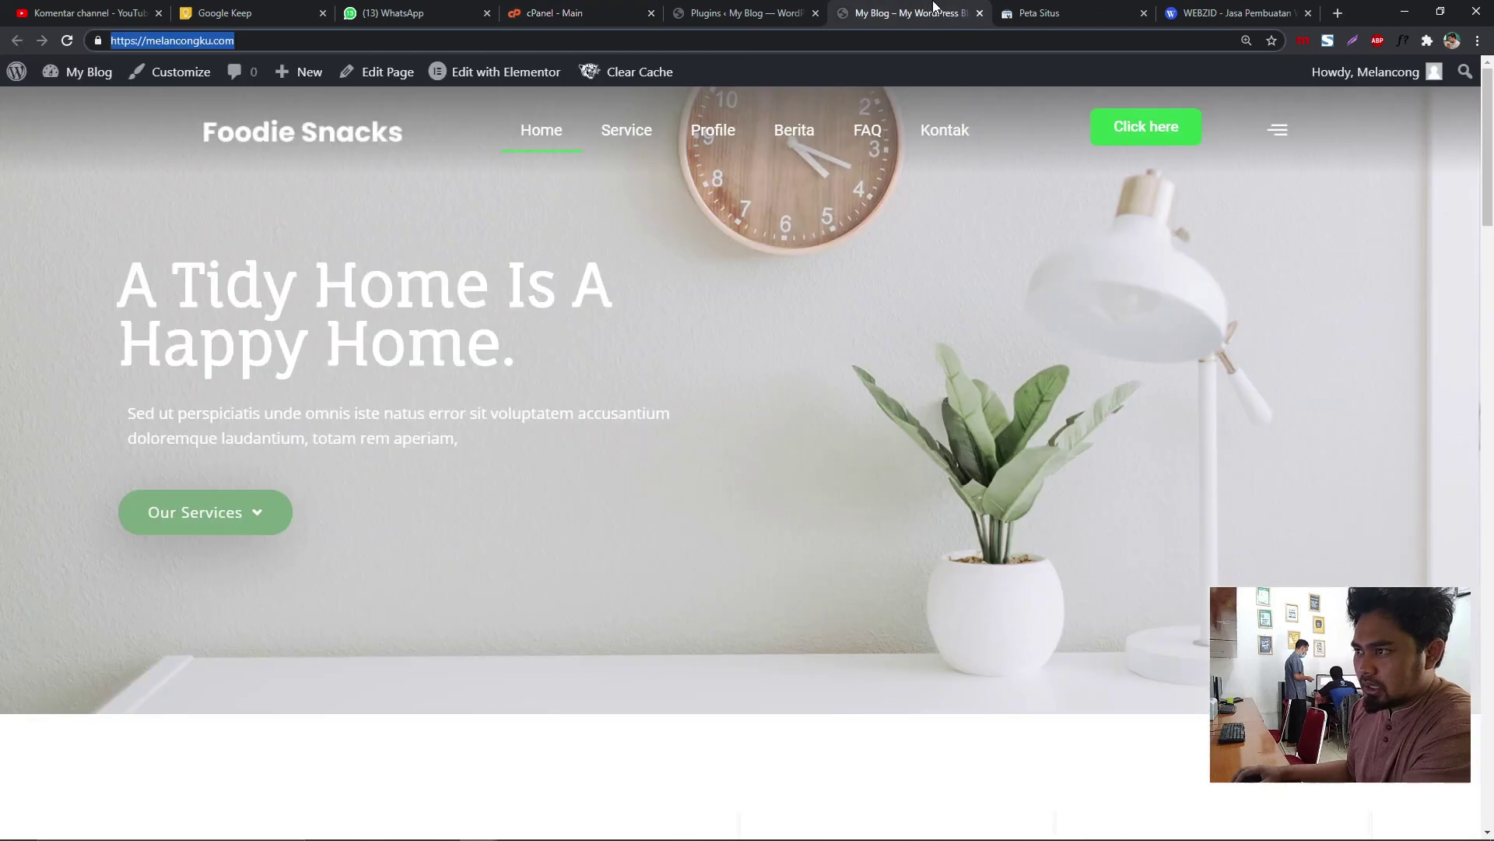
{"action": "left_click", "coordinate": [1027, 7]}
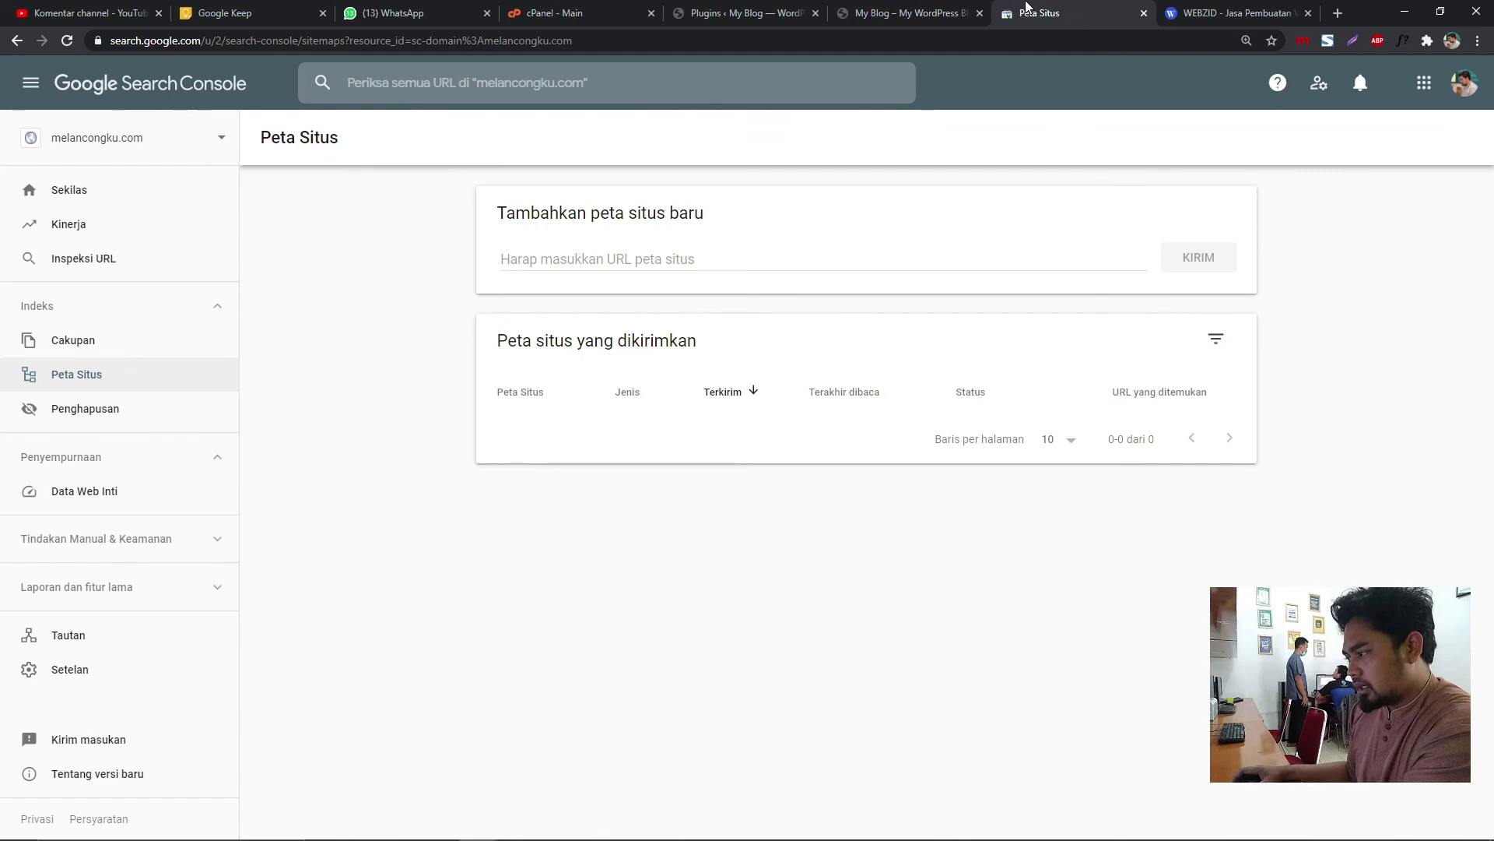
{"action": "key", "text": "ctrl+shift+Tab"}
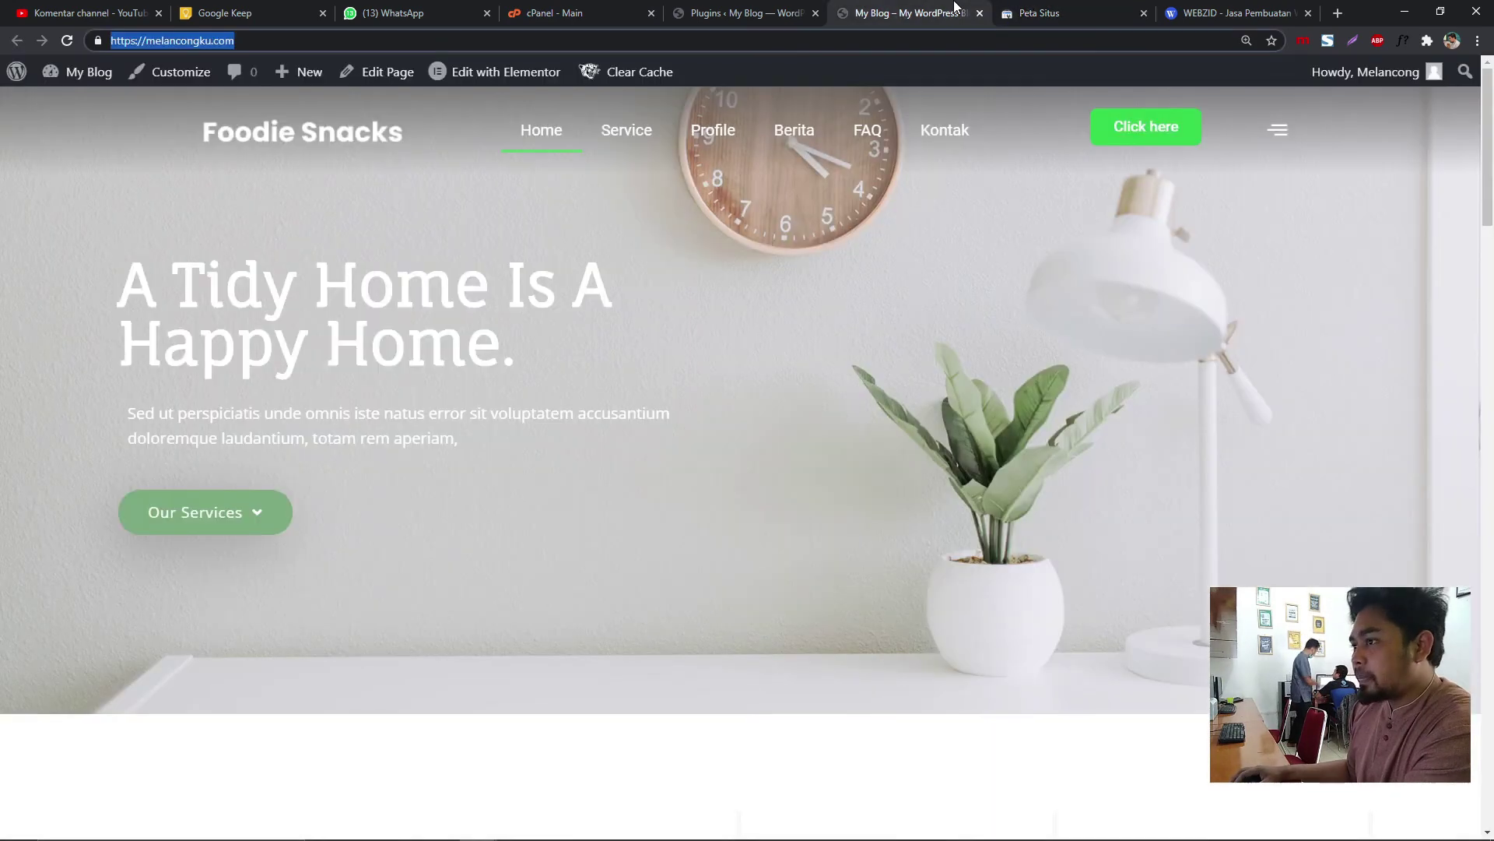
{"action": "left_click", "coordinate": [1027, 7]}
{"action": "left_click", "coordinate": [934, 7]}
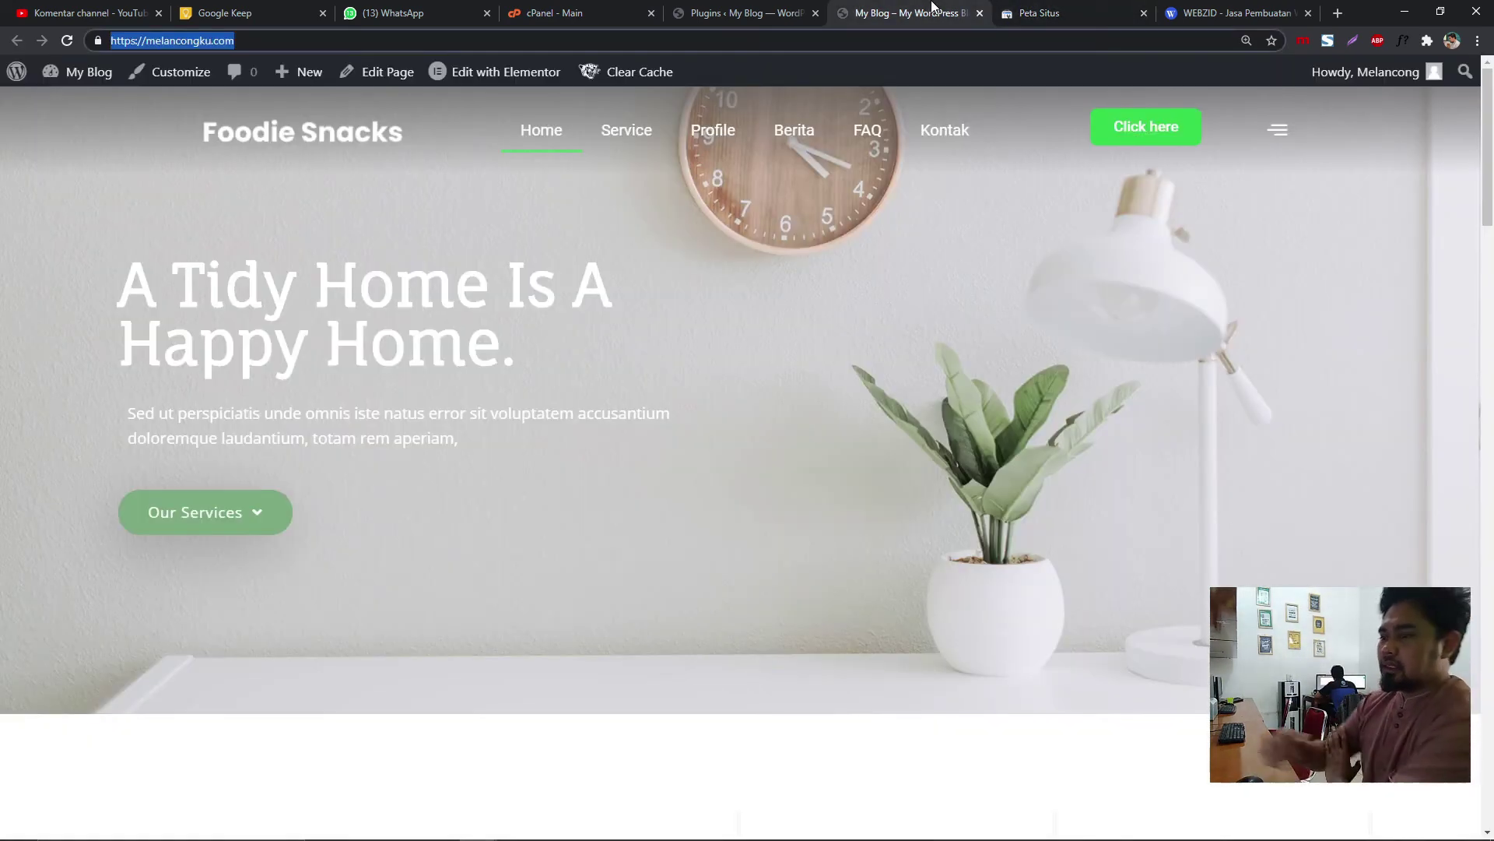